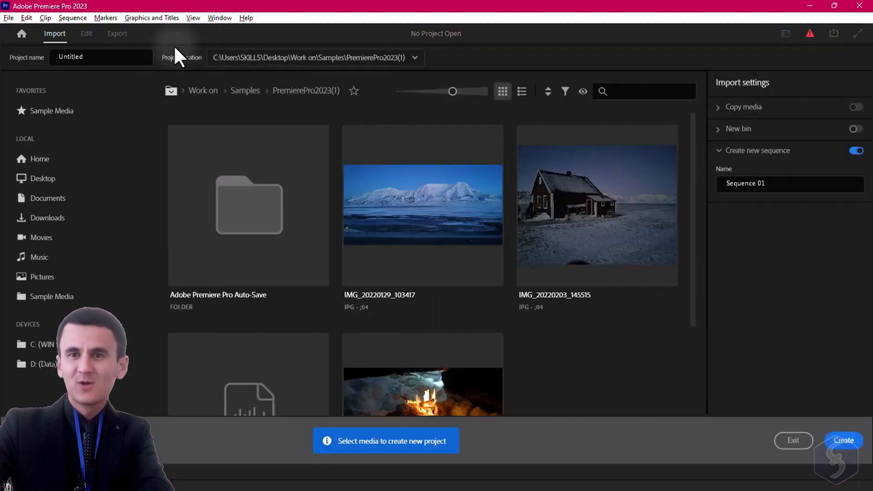
- Name the new project MyProject and check the project location options
left_click_drag(99, 57, 54, 51)
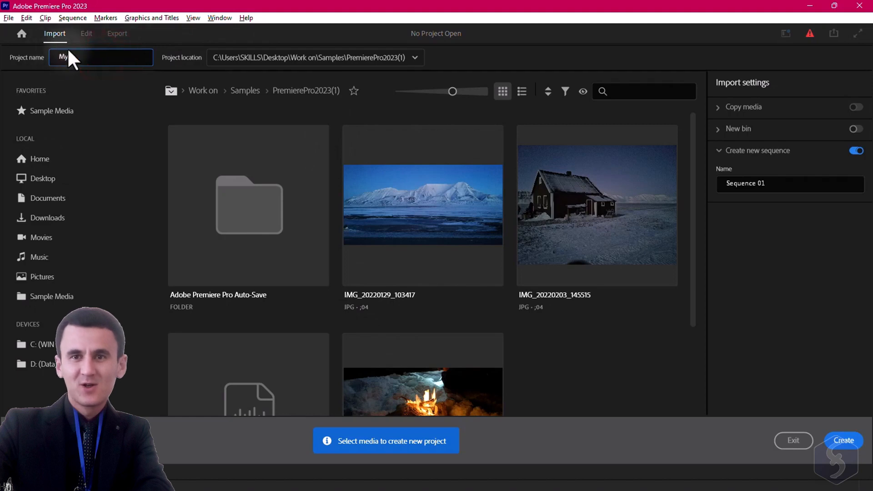
left_click(267, 58)
left_click(255, 78)
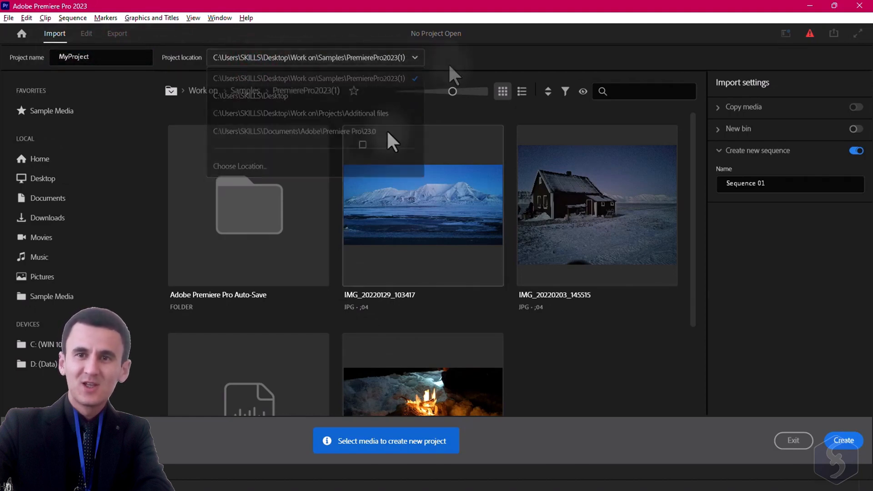
- Select both JPG images and the guitar-notes MP3, name the sequence MySequence, and create the project
left_click(362, 145)
left_click(537, 143)
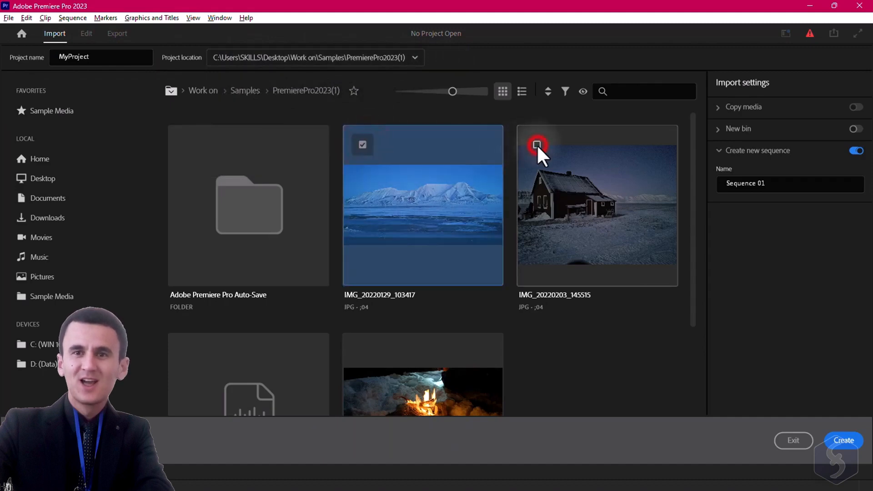
scroll(291, 290, "down", 3)
left_click(188, 227)
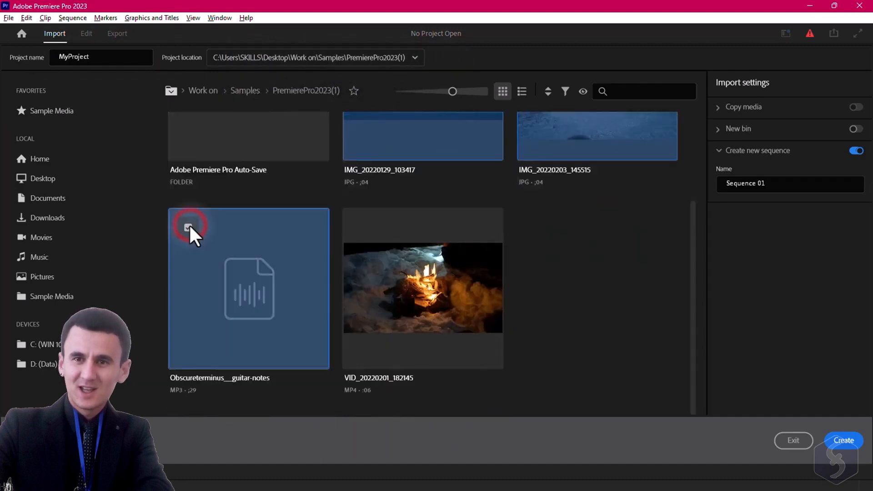
scroll(477, 228, "up", 3)
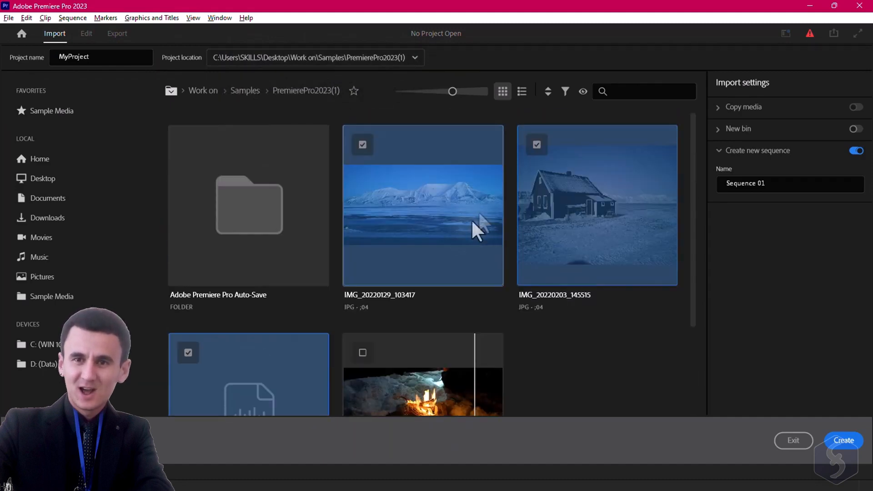
left_click(849, 442)
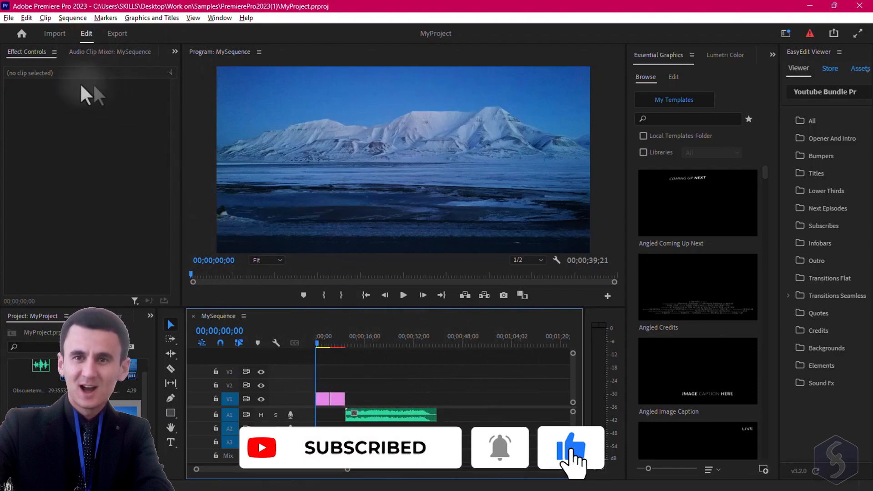
- Look at the workspace options and open the Essential Graphics panel
left_click(320, 50)
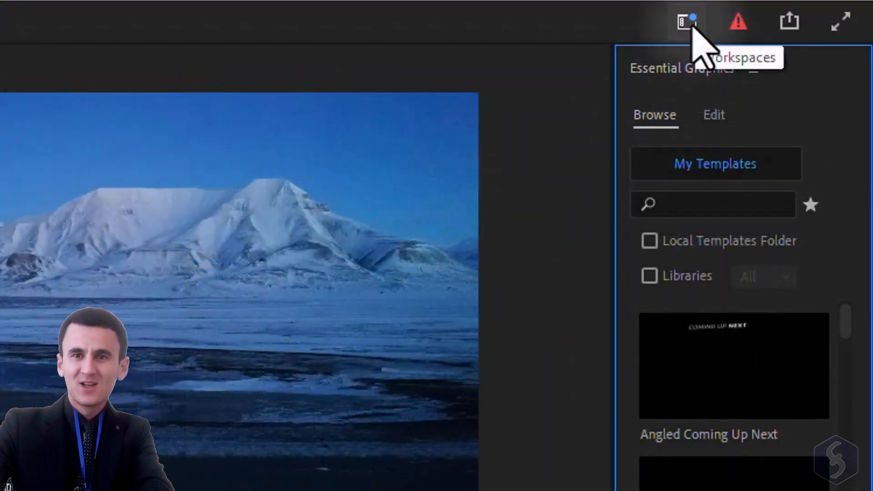
left_click(687, 22)
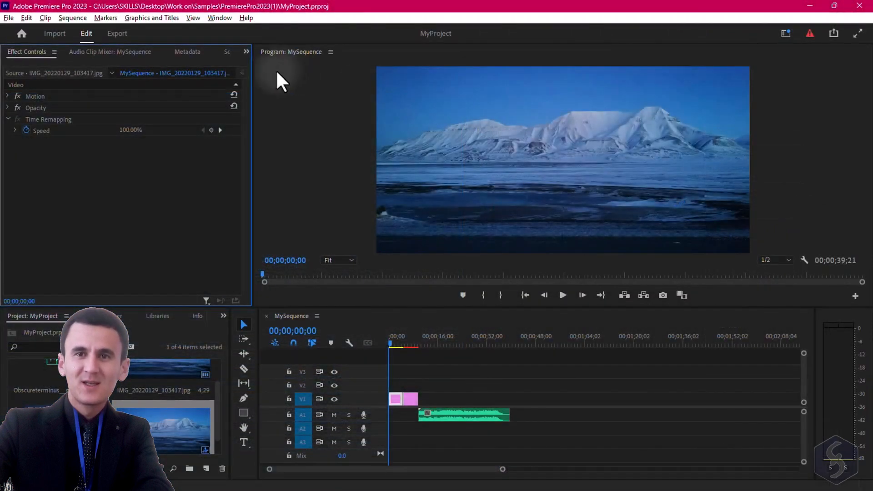
left_click(219, 18)
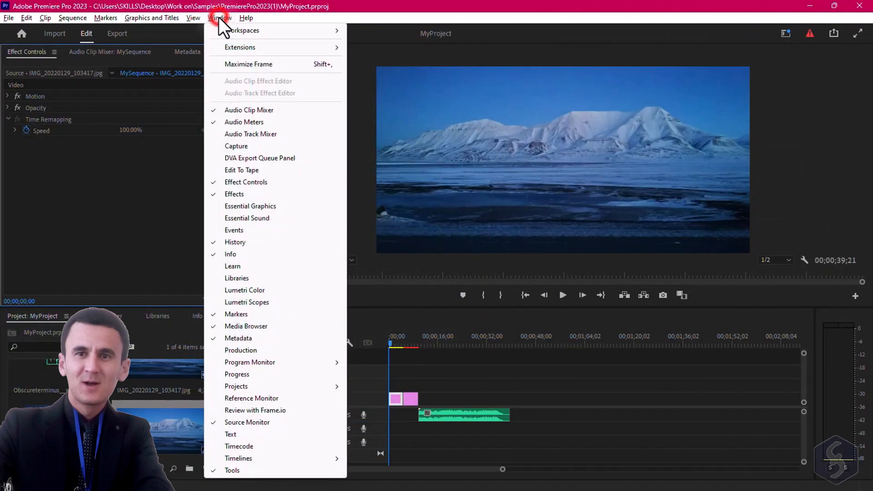
left_click(271, 206)
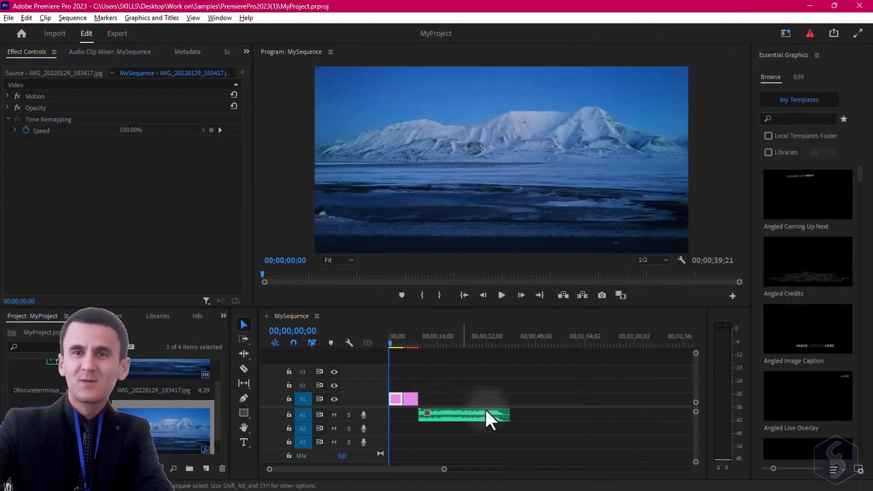
- Open the sequence settings, pick an editing mode preset, then set the editing mode back to Custom
left_click(334, 318)
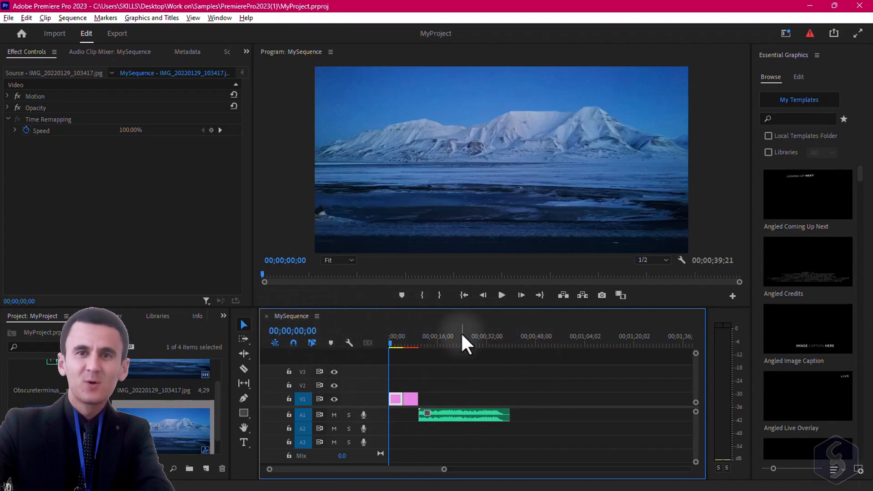
left_click(78, 19)
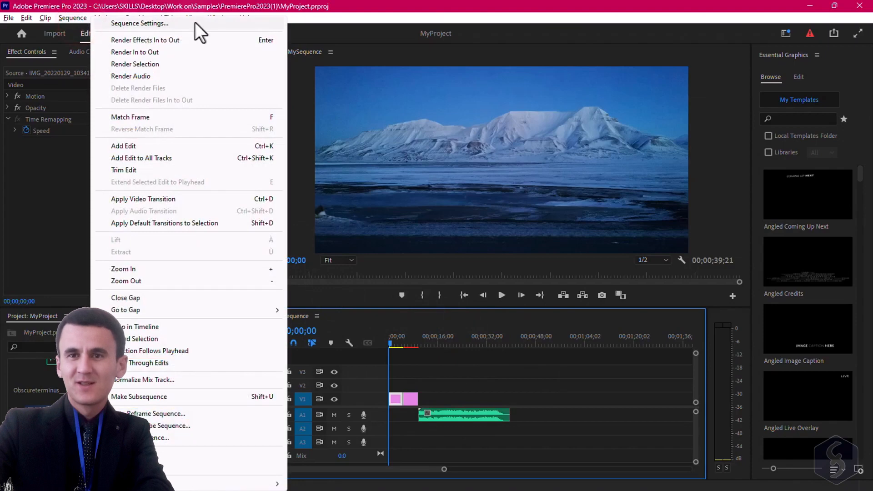
left_click(209, 24)
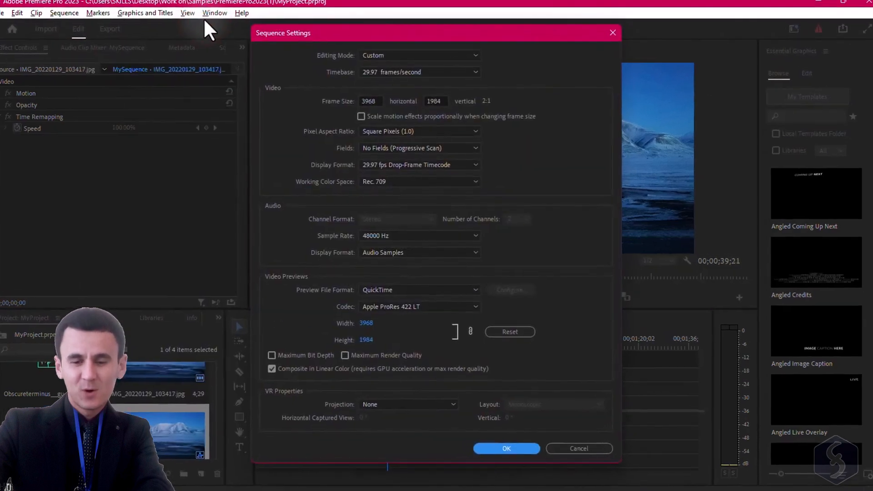
left_click(462, 39)
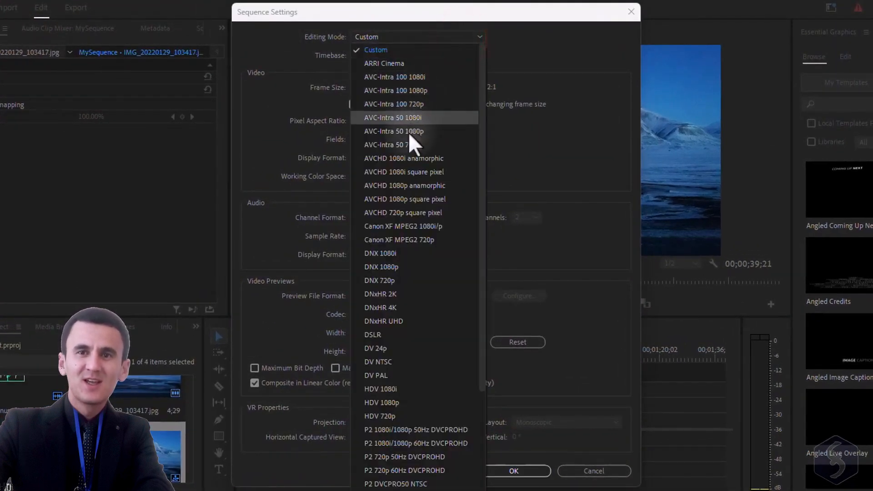
left_click(396, 260)
left_click(404, 37)
left_click(405, 52)
- Review the timebase, frame size, pixel aspect ratio, sample rate and audio display format settings
left_click(432, 53)
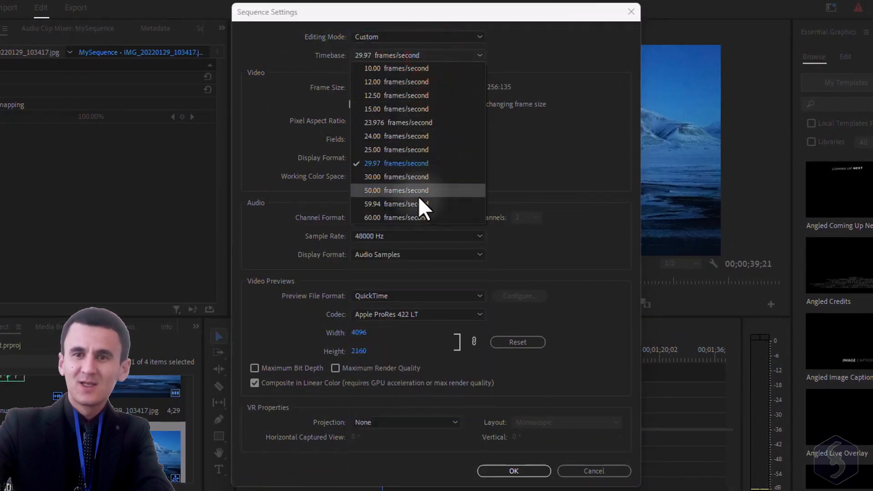
left_click(523, 51)
left_click(362, 87)
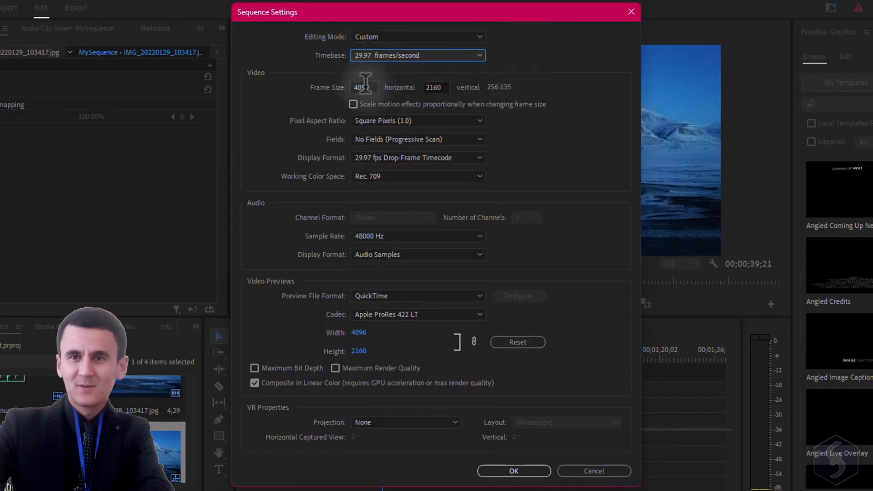
left_click(435, 86)
left_click(473, 120)
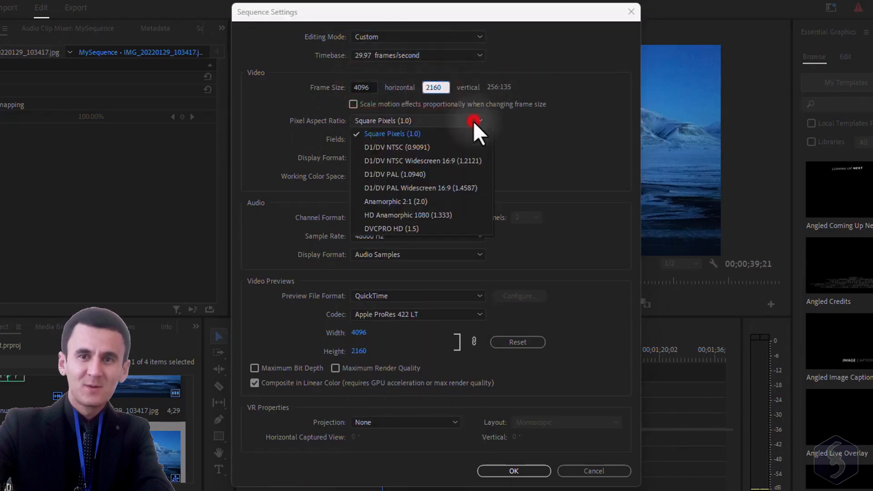
left_click(478, 119)
left_click(479, 236)
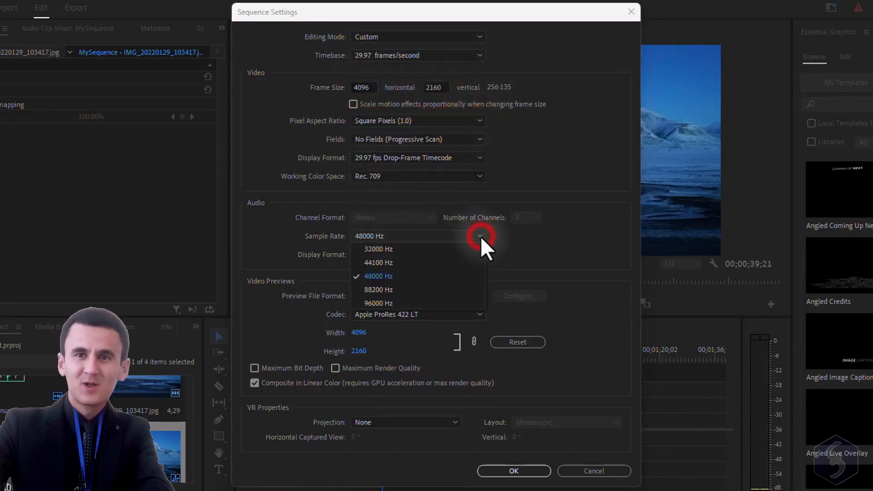
left_click(519, 237)
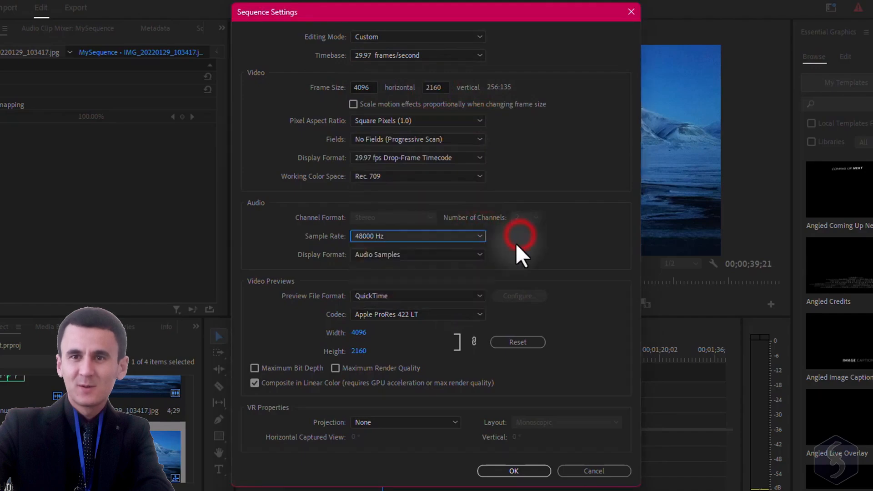
left_click(477, 254)
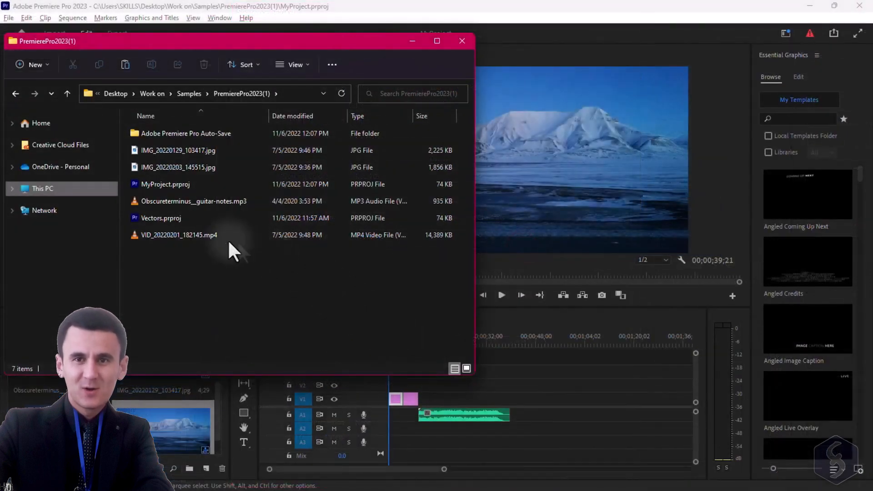
- Drag the VID_20220201_182145.mp4 file from File Explorer onto the timeline after the audio clip
left_click(202, 237)
left_click_drag(177, 240, 519, 400)
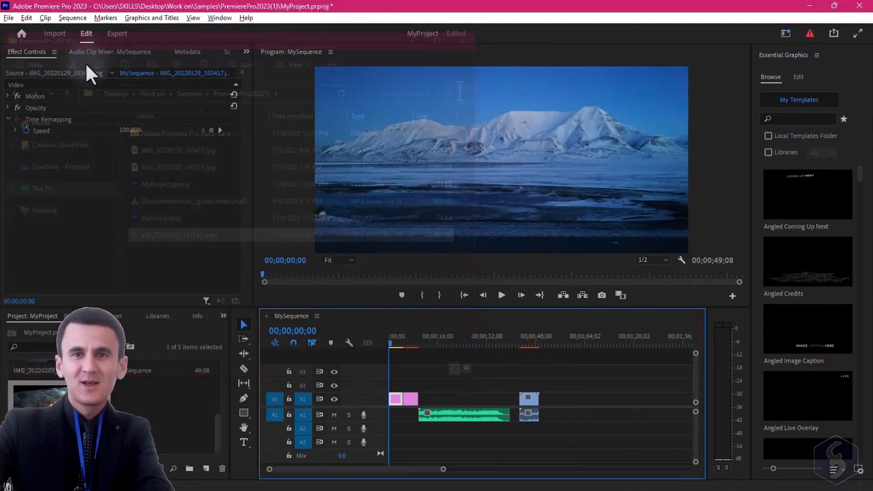
- Import the Obscureterminus__guitar-notes audio file into the project again
left_click(59, 35)
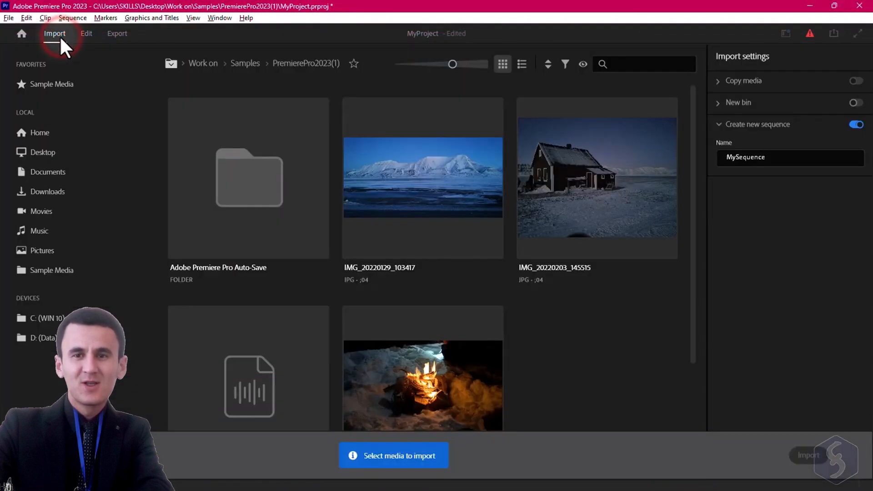
left_click(188, 328)
scroll(209, 327, "down", 1)
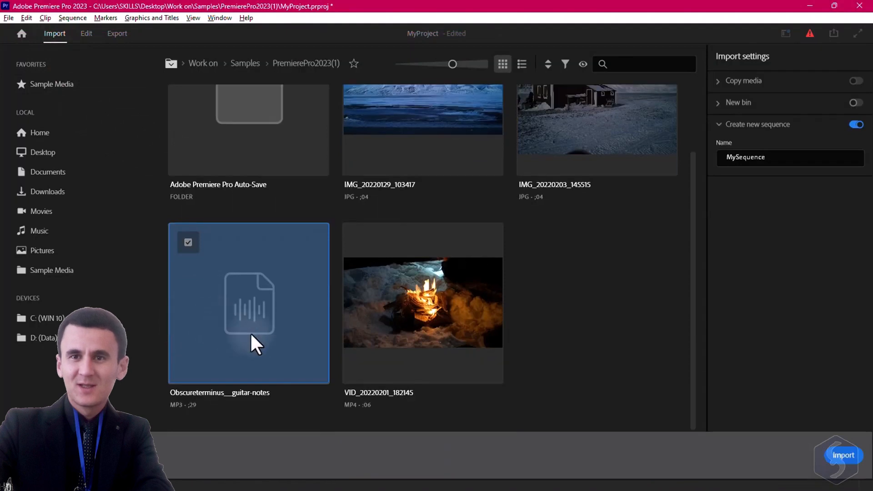
left_click(843, 455)
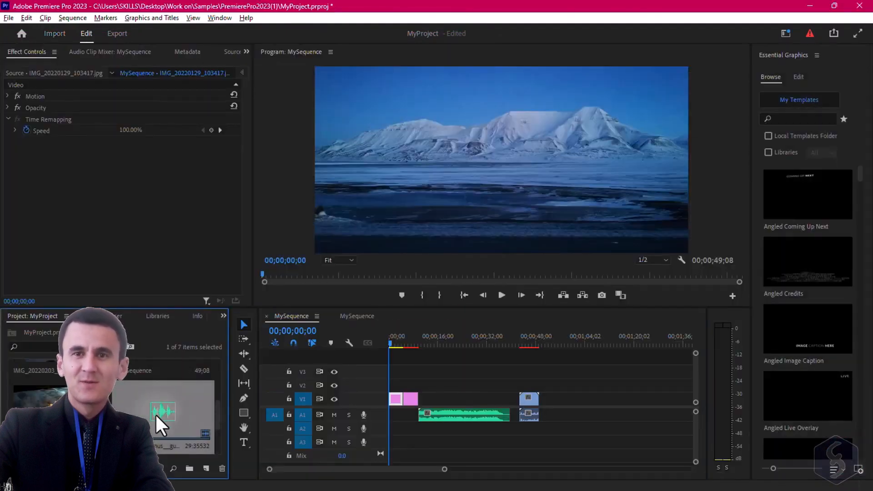
- Place the guitar-notes audio at the end of the timeline and undo the placement
left_click_drag(155, 414, 620, 417)
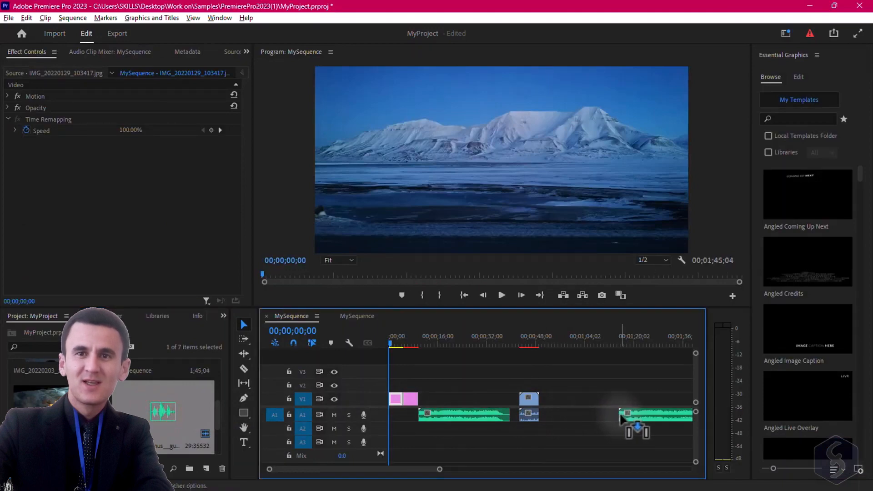
key("ctrl+z")
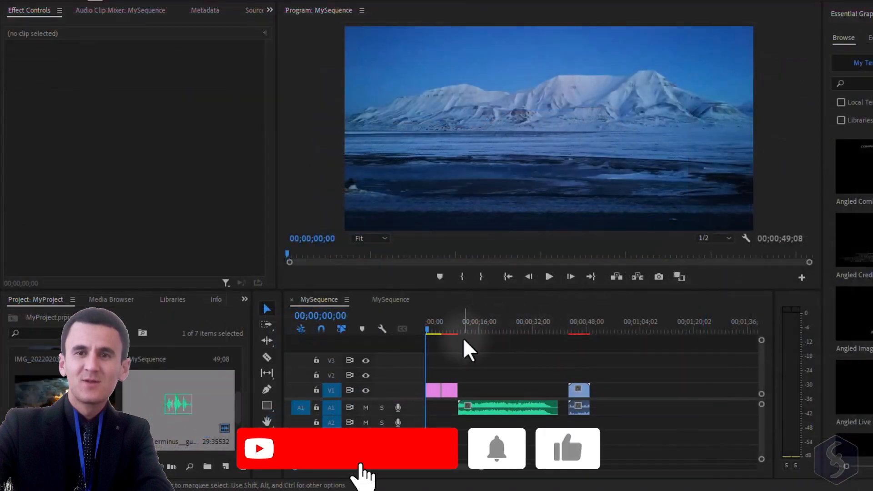
- Scrub the playhead through the sequence and zoom the timeline to inspect the audio clip
left_click(445, 328)
left_click_drag(445, 328, 460, 343)
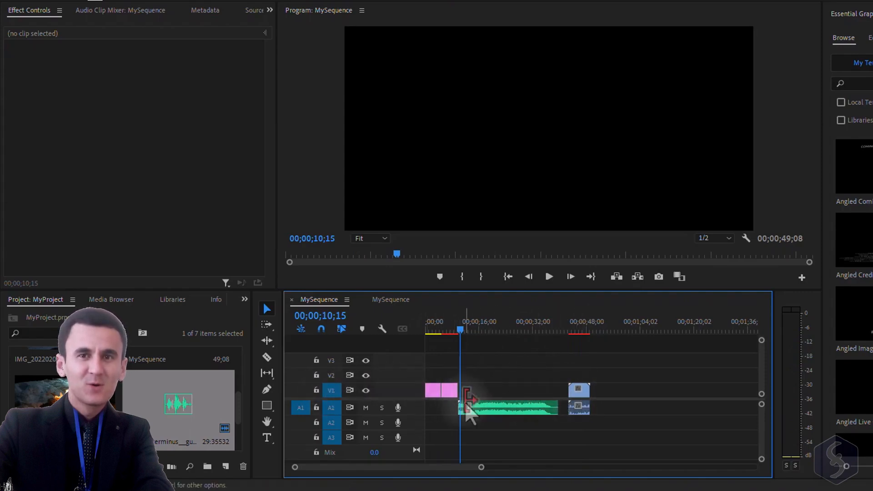
left_click(490, 409)
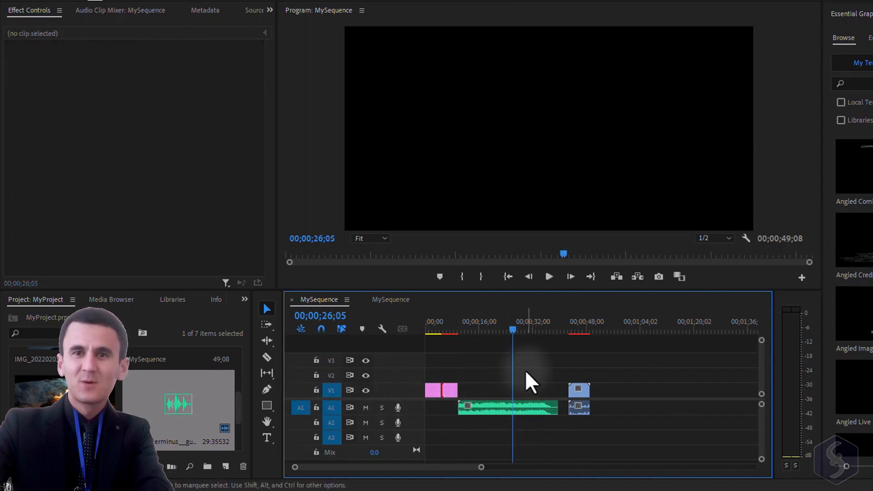
scroll(505, 350, "down", 6)
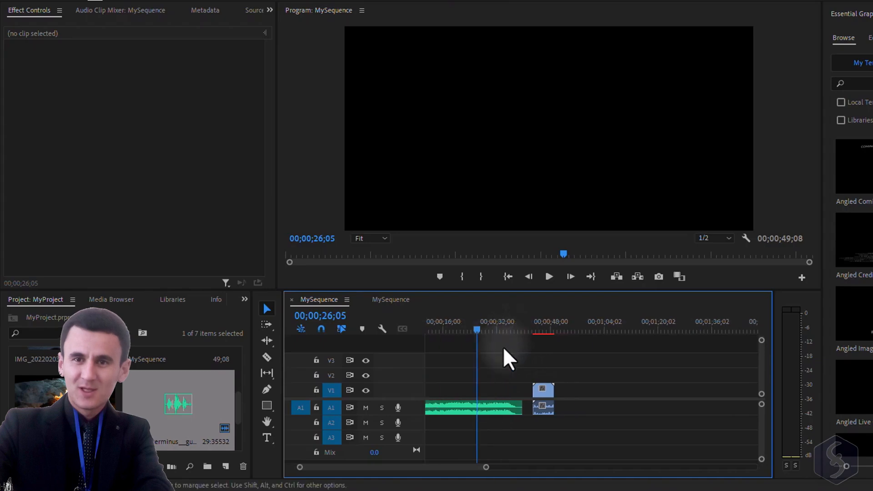
scroll(517, 363, "up", 6)
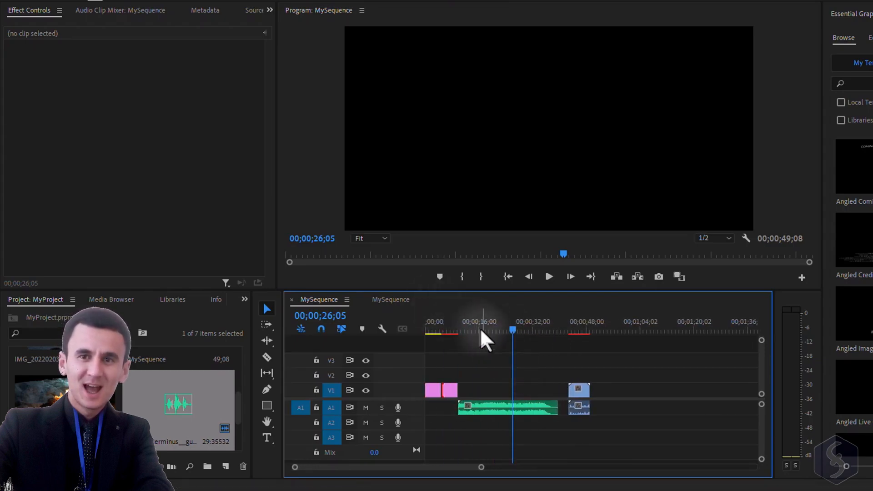
scroll(494, 347, "up", 10)
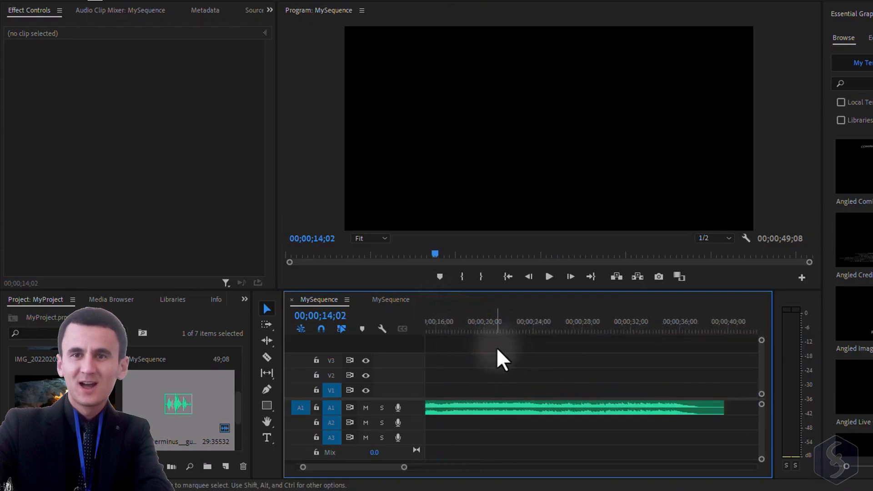
scroll(515, 349, "down", 6)
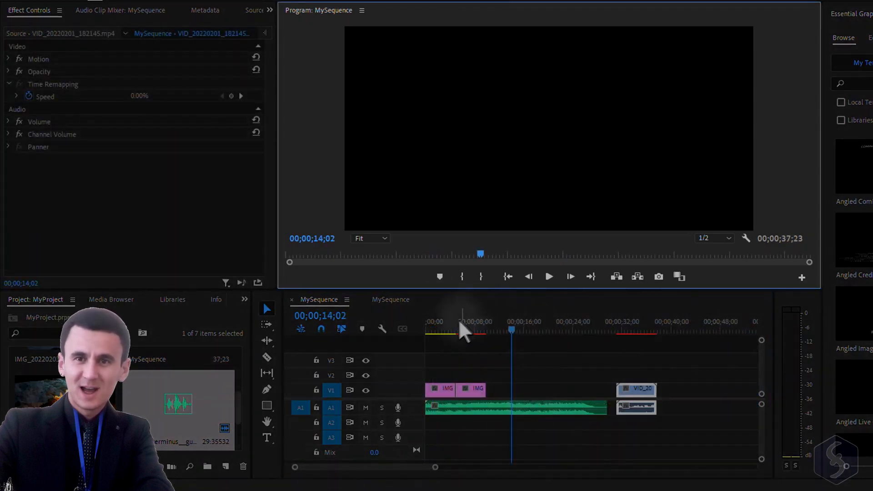
- Jump the playhead between the two images and the fire video to preview each clip
left_click(480, 328)
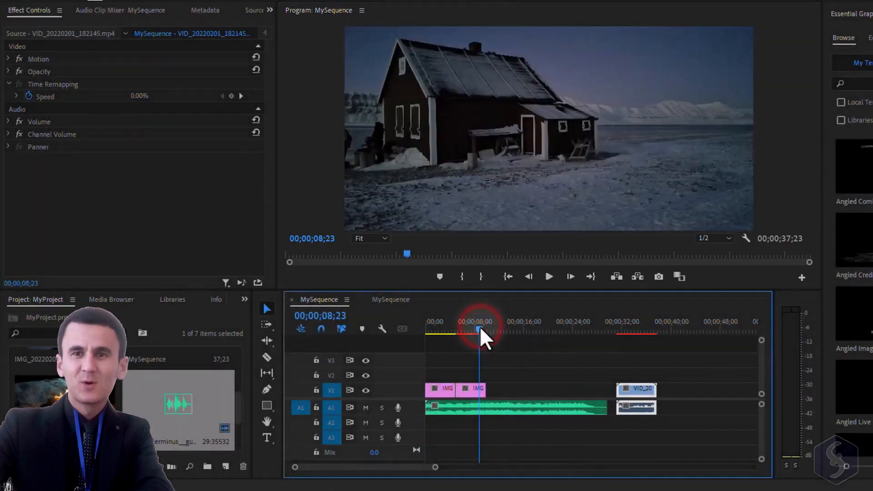
left_click(435, 329)
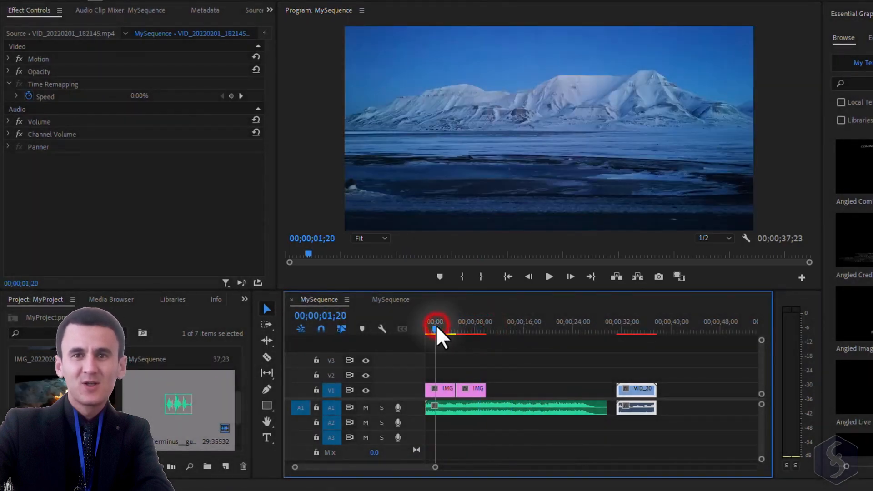
left_click(475, 329)
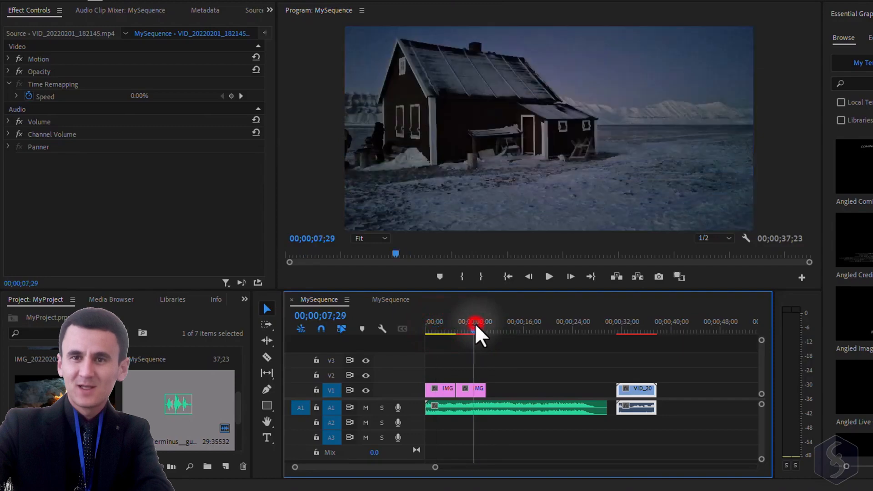
left_click(635, 328)
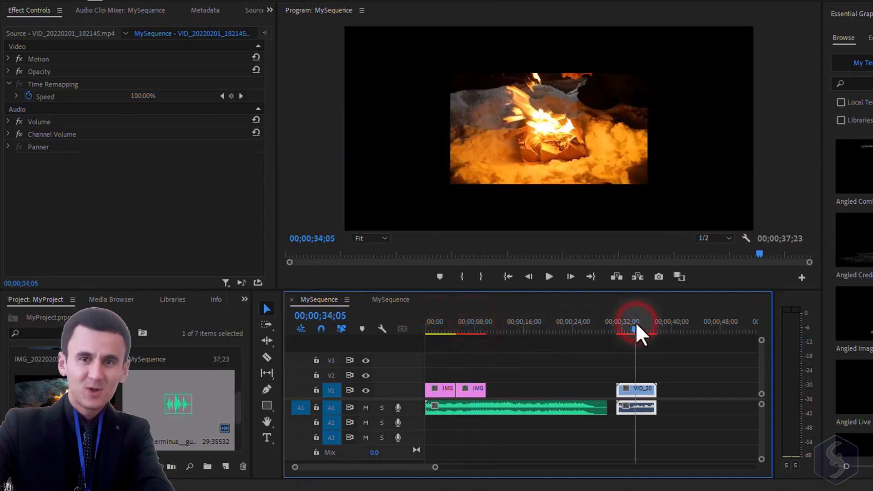
- Return the playhead to the sequence start, play the sequence, and check the playback resolution options
mouse_move(633, 327)
left_mouse_down()
mouse_move(646, 326)
mouse_move(629, 329)
left_mouse_up()
key("Home")
left_click(548, 277)
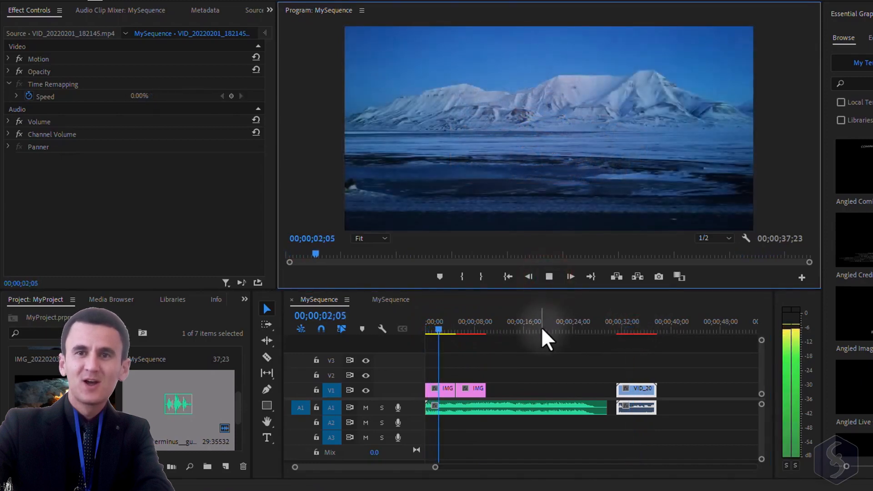
key("space")
left_click(729, 238)
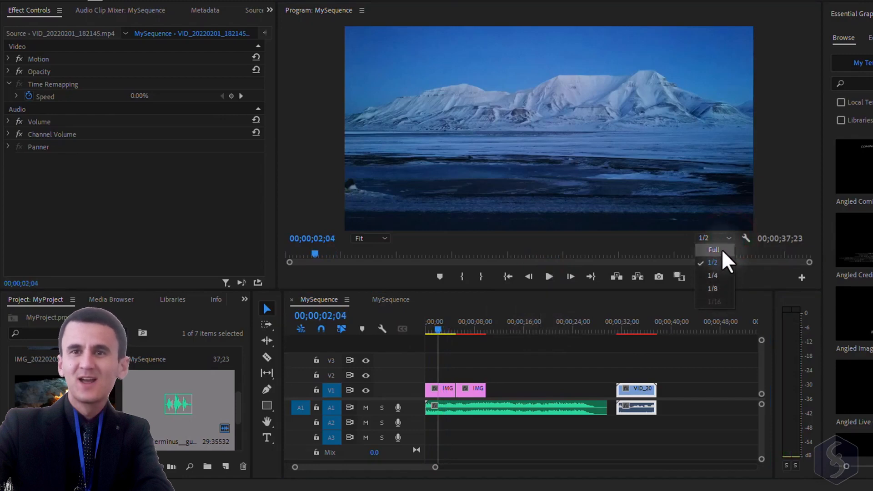
left_click(651, 235)
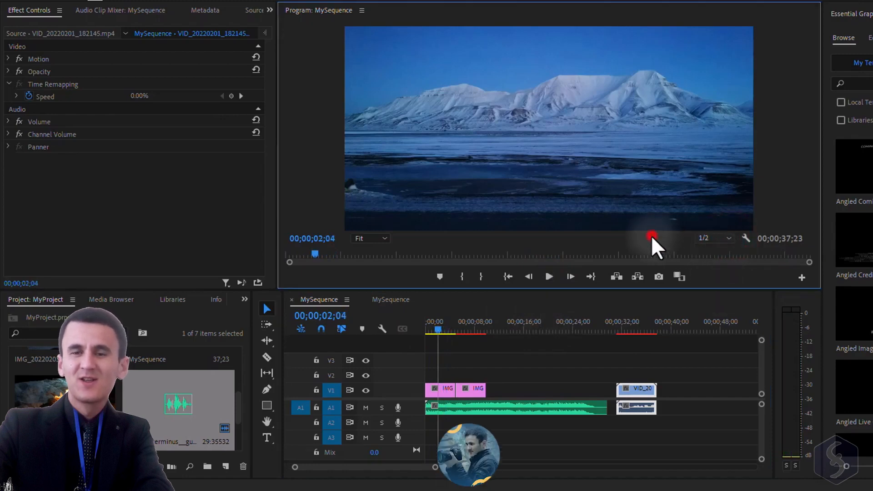
- Move the second image from track V1 up to track V2, slightly later in the sequence
left_click(671, 334)
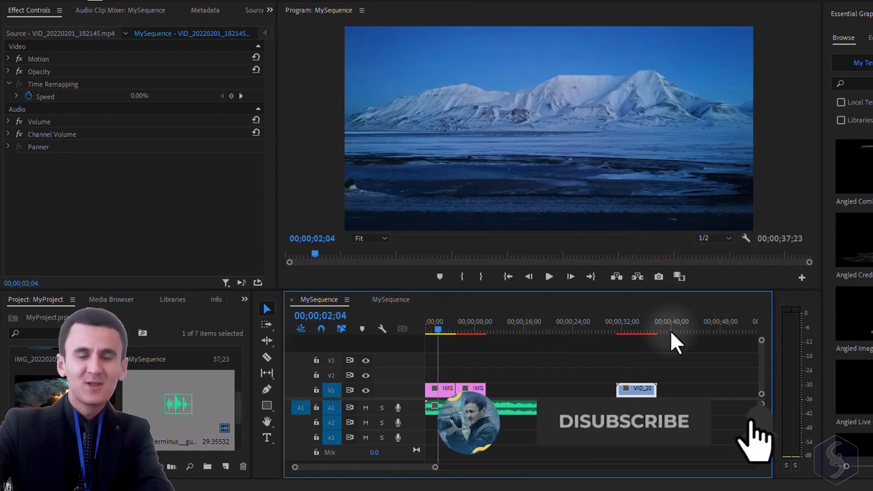
left_click(268, 309)
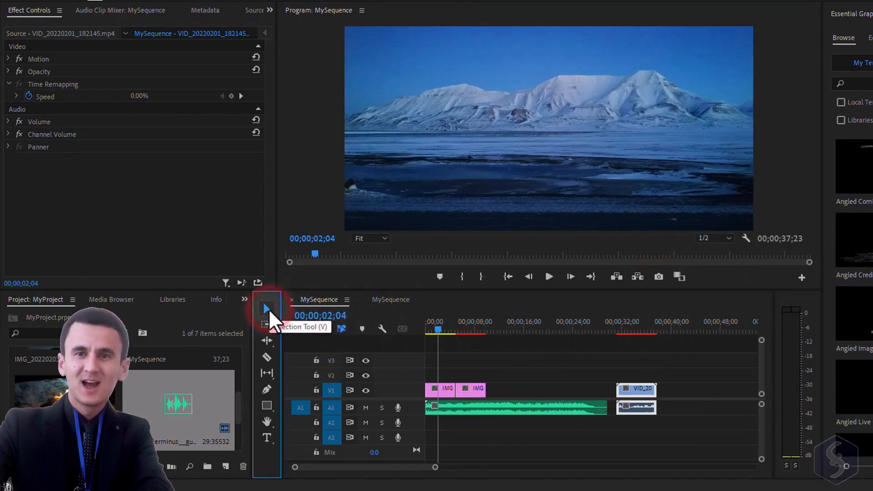
left_click_drag(473, 390, 524, 374)
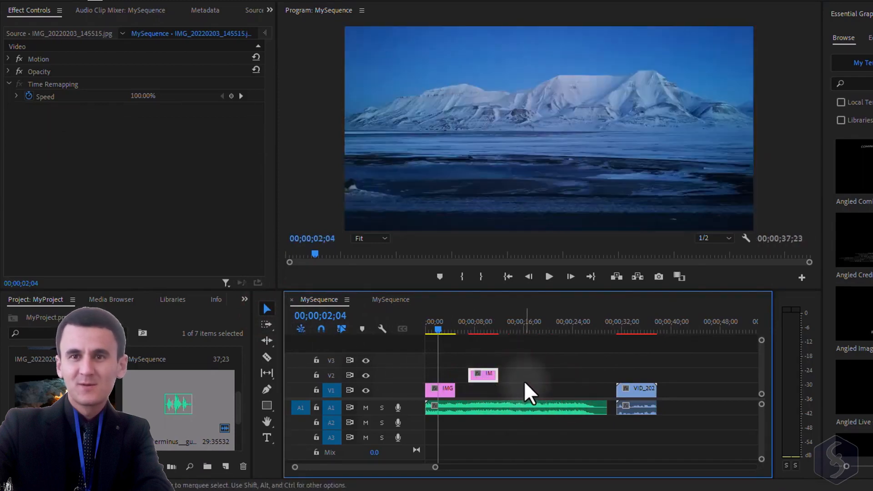
- Unlink the fire video from its audio, try shifting the audio part, and undo the shift
mouse_move(637, 392)
left_mouse_down()
mouse_move(725, 390)
mouse_move(640, 390)
left_mouse_up()
right_click(640, 391)
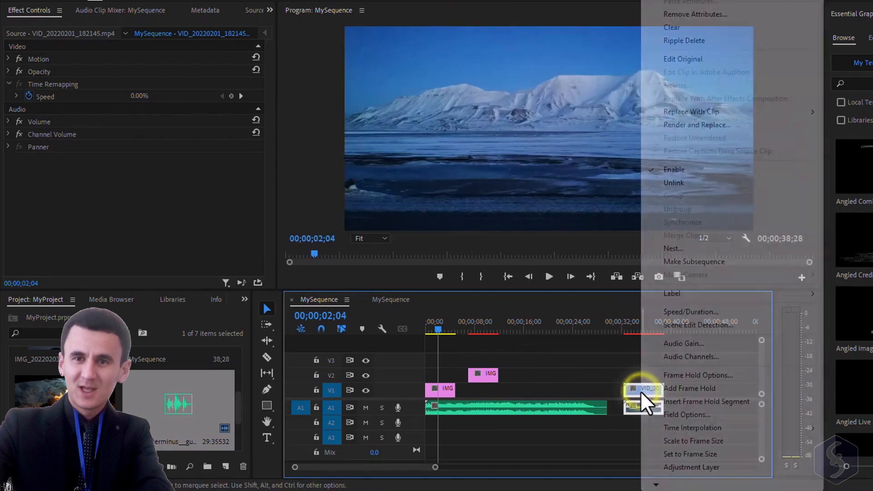
left_click(677, 183)
left_click_drag(647, 407, 699, 404)
left_click(646, 391)
key("ctrl+z")
- Slide the V2 image earlier so it overlaps the first image, and play the sequence
left_click_drag(489, 376, 466, 377)
mouse_move(435, 331)
left_mouse_down()
mouse_move(449, 328)
mouse_move(438, 328)
mouse_move(455, 352)
mouse_move(473, 329)
mouse_move(441, 332)
left_mouse_up()
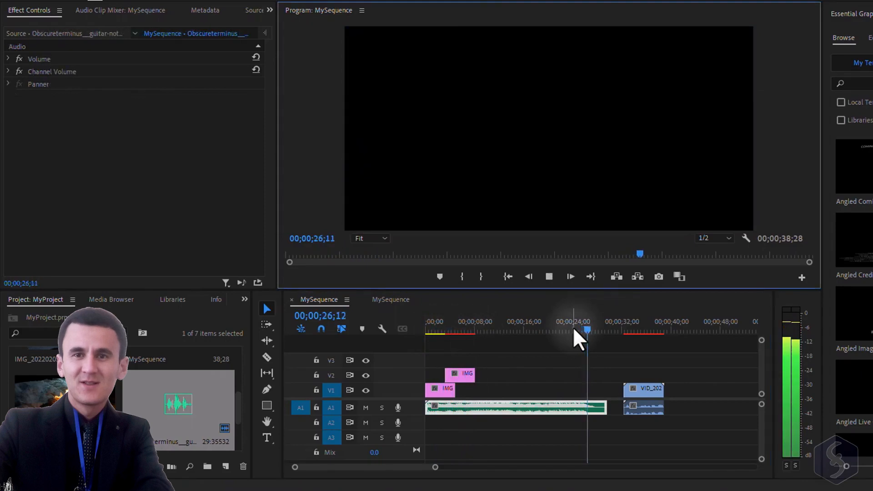
left_click(551, 276)
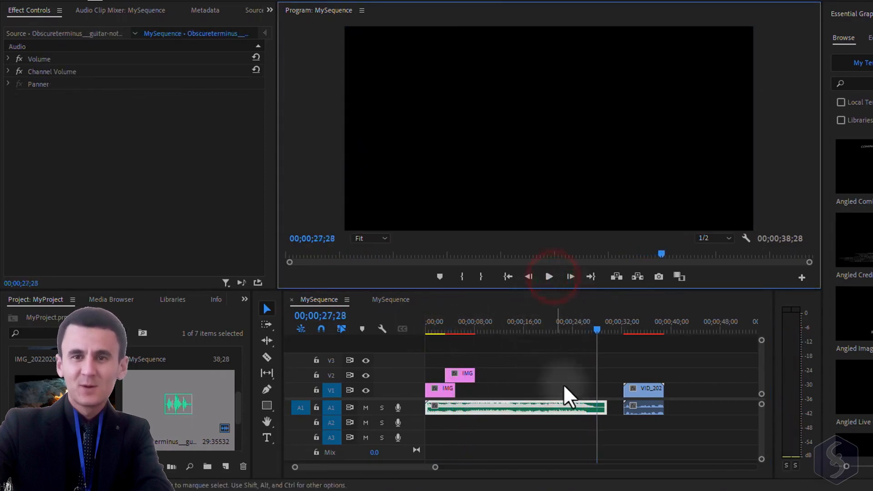
- Trim the end of the guitar-notes audio to about 00;00;24 and stop playback
left_click_drag(600, 407, 571, 405)
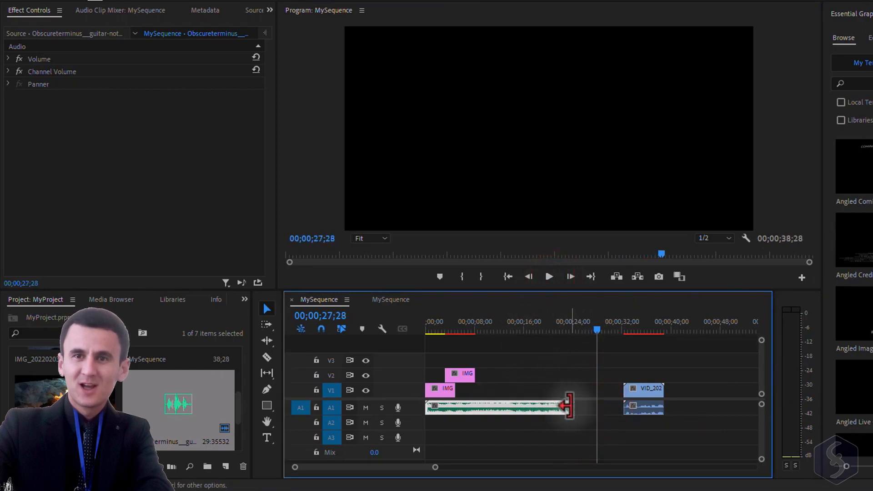
key("Up")
key("space")
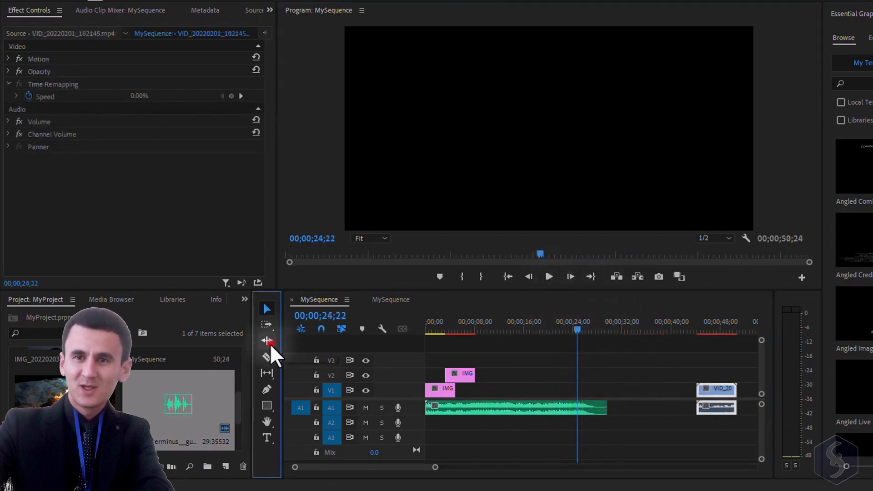
- Rate-stretch the guitar-notes audio to end around 00;00;40 with the Rate Stretch tool and play it
left_click(268, 341)
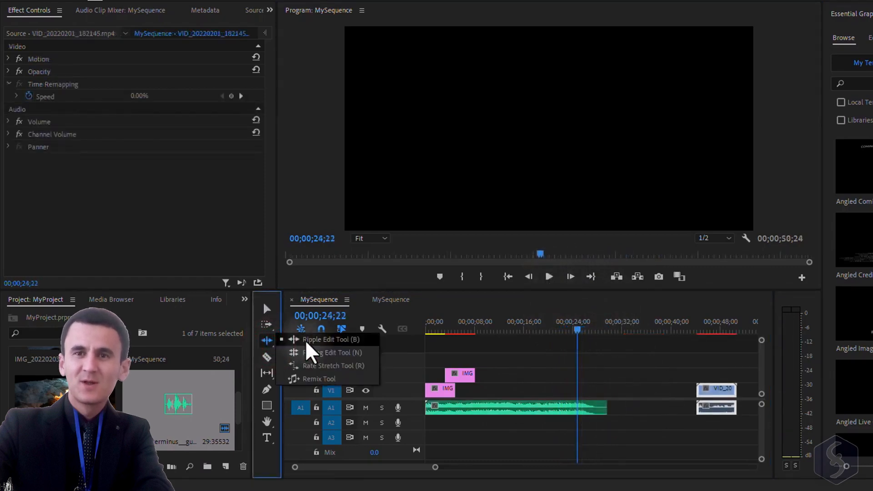
left_click(342, 369)
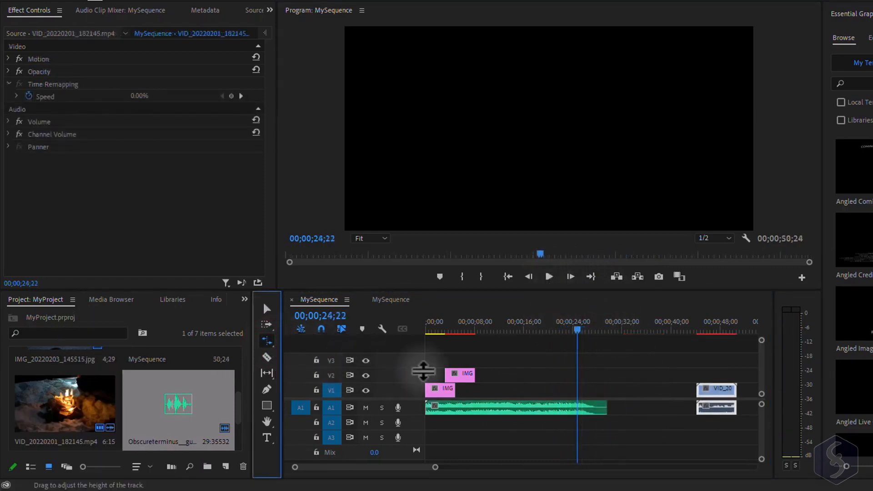
left_click_drag(603, 406, 687, 406)
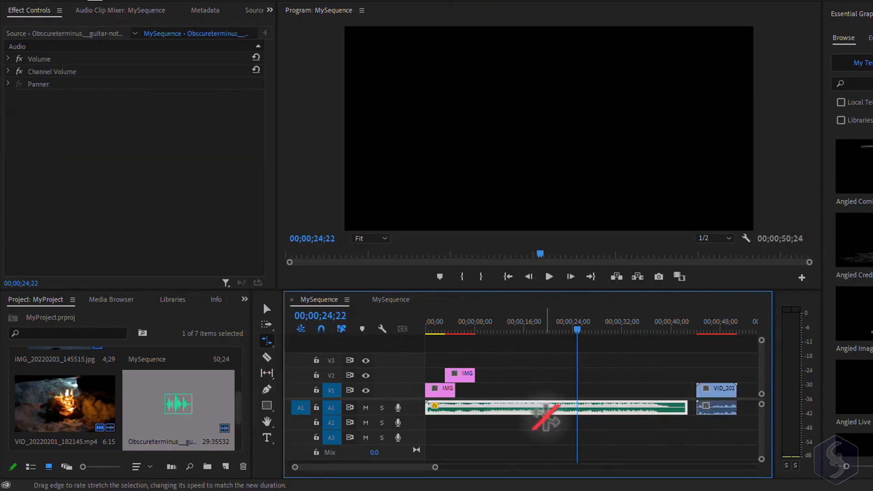
left_click(549, 277)
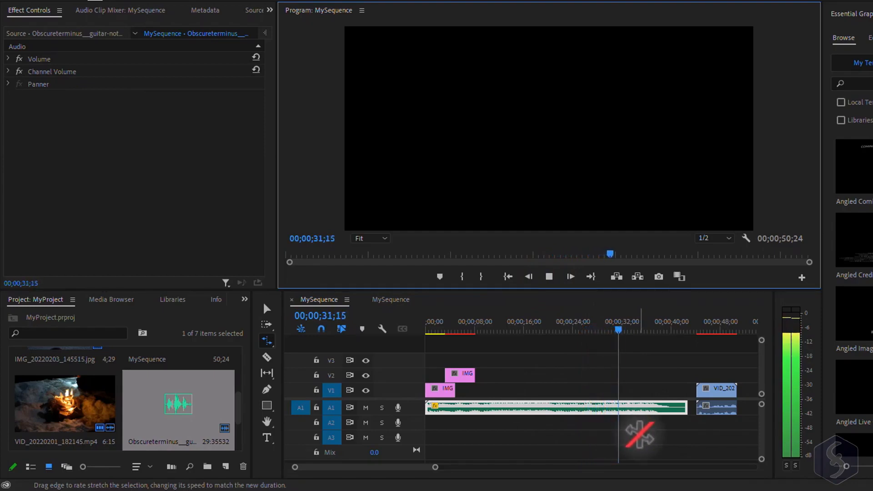
left_click(549, 277)
- Rate-stretch the guitar-notes audio shorter to end around 00;00;22
left_click_drag(681, 407, 545, 406)
key("space")
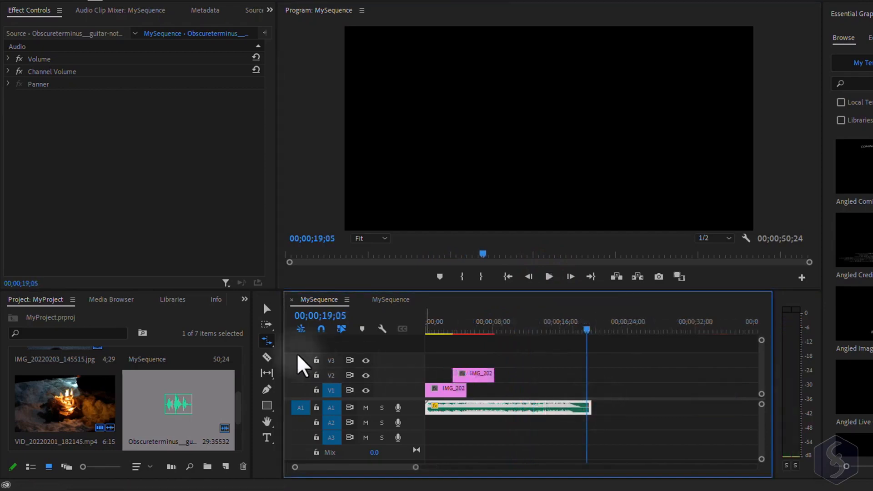
- Cut the guitar-notes audio twice with the Razor tool and move the resulting pieces
left_click(263, 359)
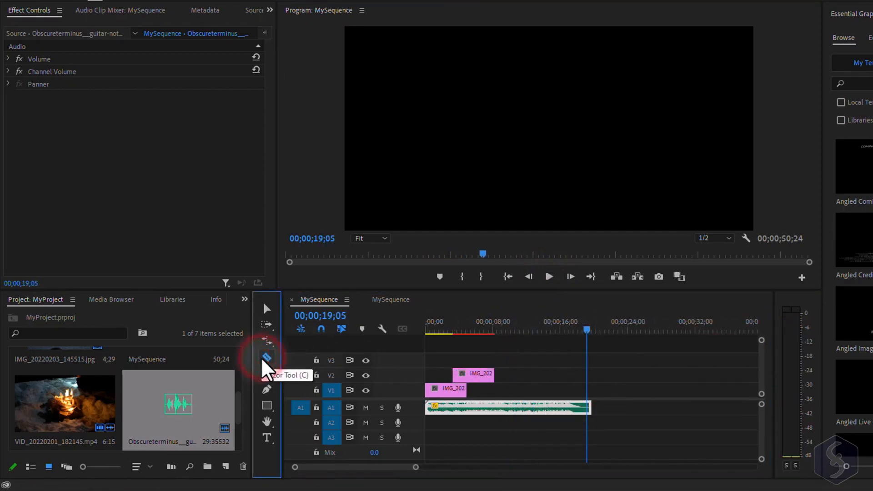
left_click(503, 408)
left_click(551, 407)
left_click(267, 308)
left_click_drag(574, 407, 616, 408)
left_click_drag(541, 408, 564, 412)
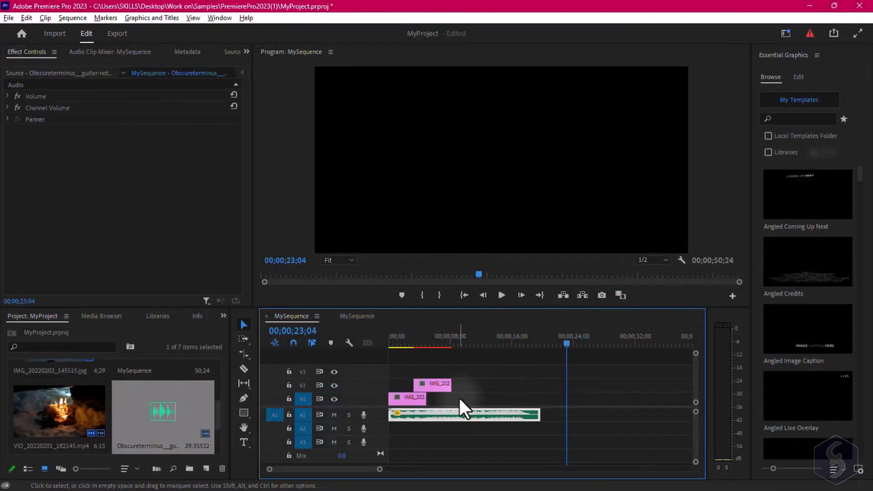
- Clear the V2 image from the timeline and undo the deletion
left_click(437, 383)
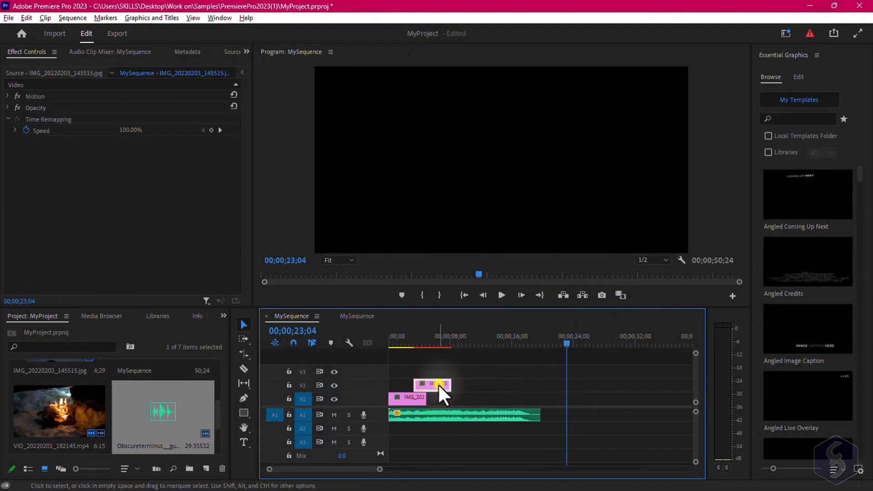
right_click(437, 383)
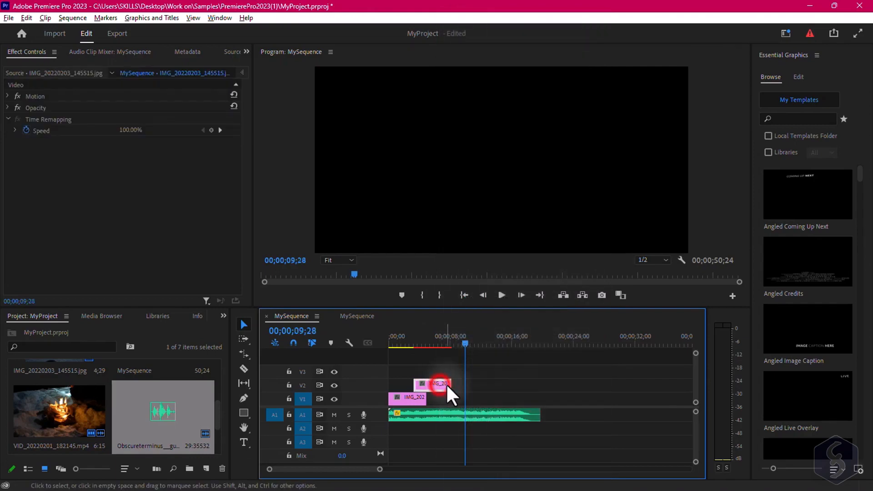
right_click(446, 384)
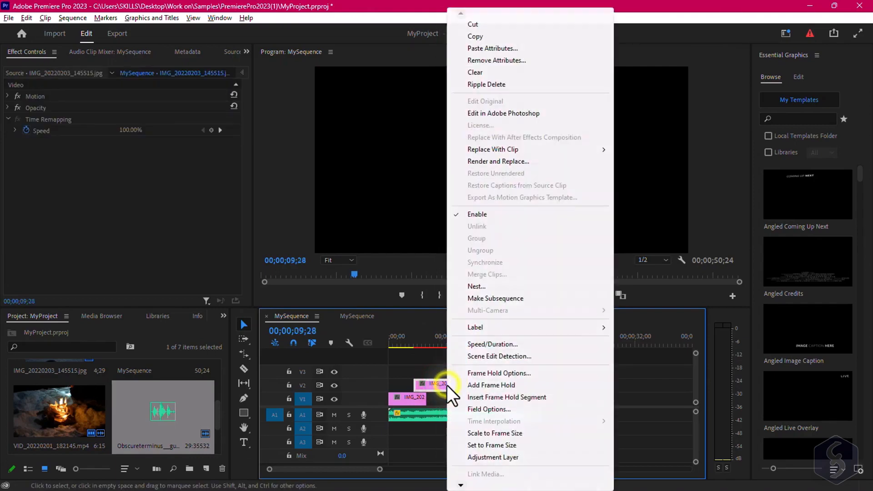
left_click(488, 73)
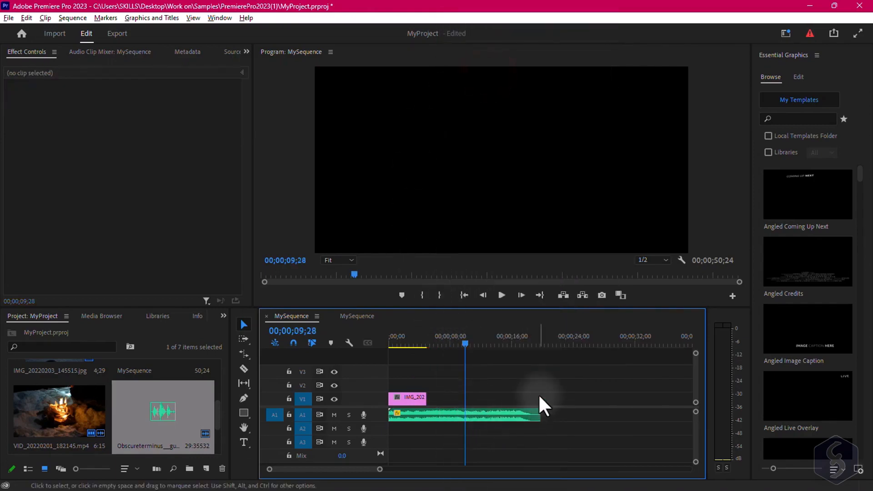
key("ctrl+z")
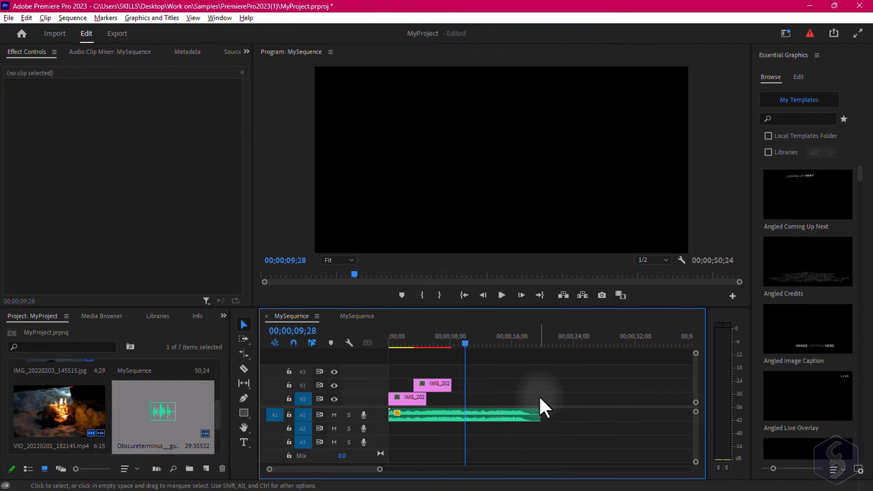
- Open the History panel and revert to the second Rate Stretch state, before the razor cuts
left_click(436, 384)
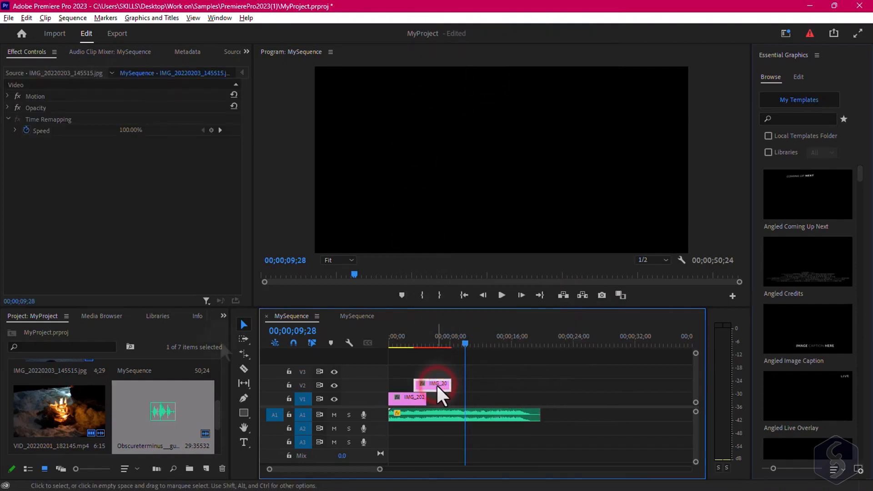
left_click(224, 316)
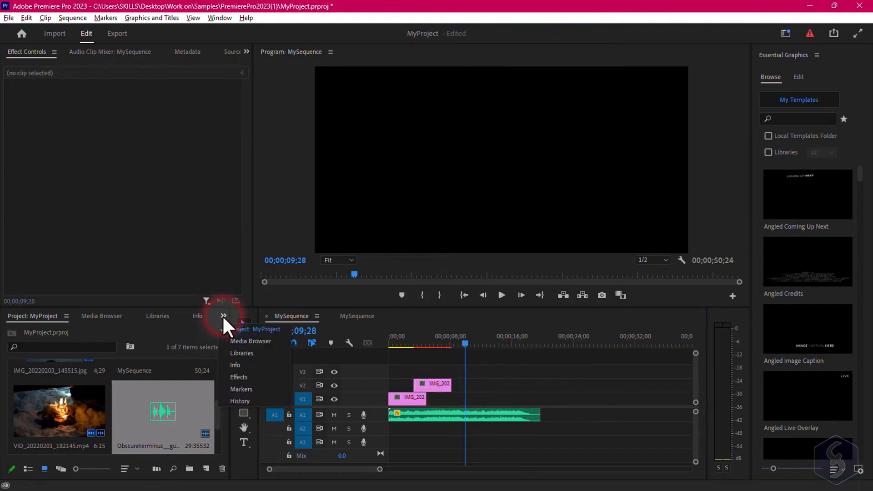
left_click(248, 400)
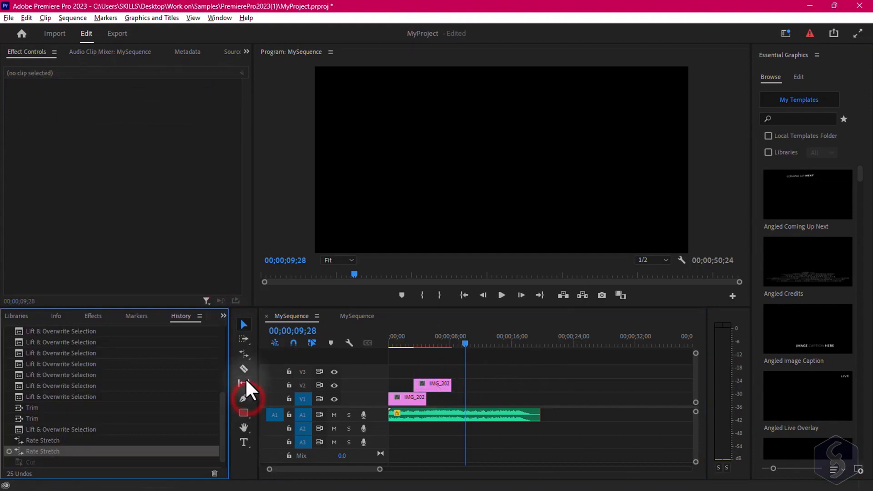
left_click(63, 441)
left_click(60, 430)
left_click(57, 417)
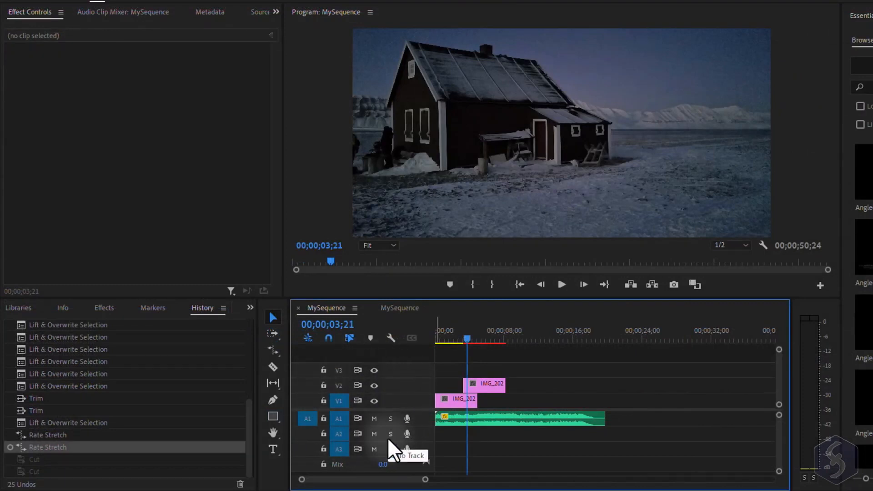
- Toggle the V2 track output off and back on, and play the sequence
left_click(374, 385)
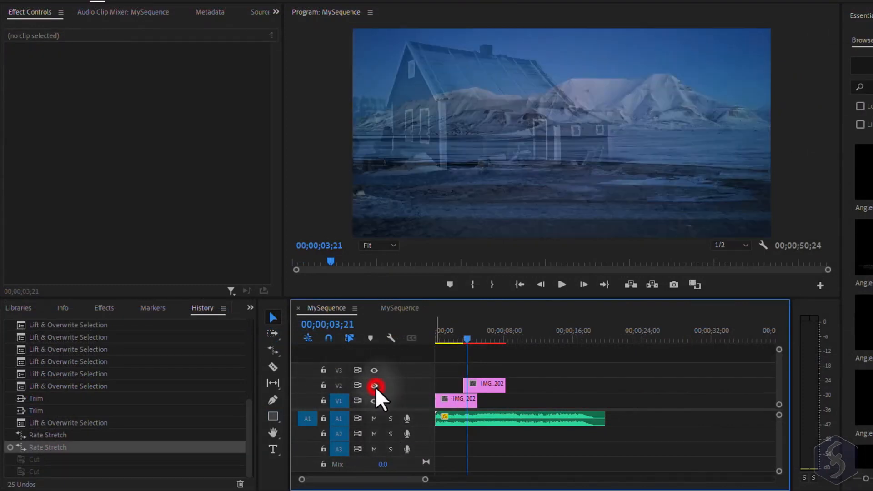
left_click(374, 385)
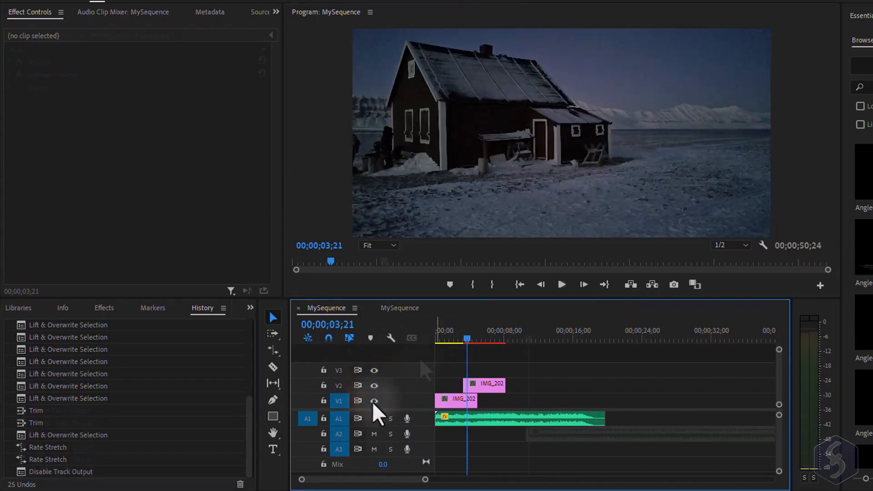
key("space")
- Mute and unmute audio track A1, then solo and unsolo track A2
left_click(377, 420)
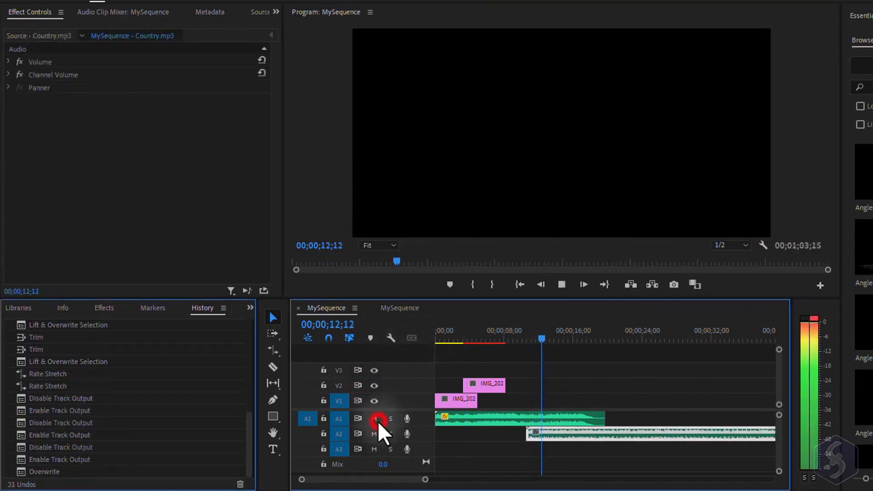
left_click(377, 421)
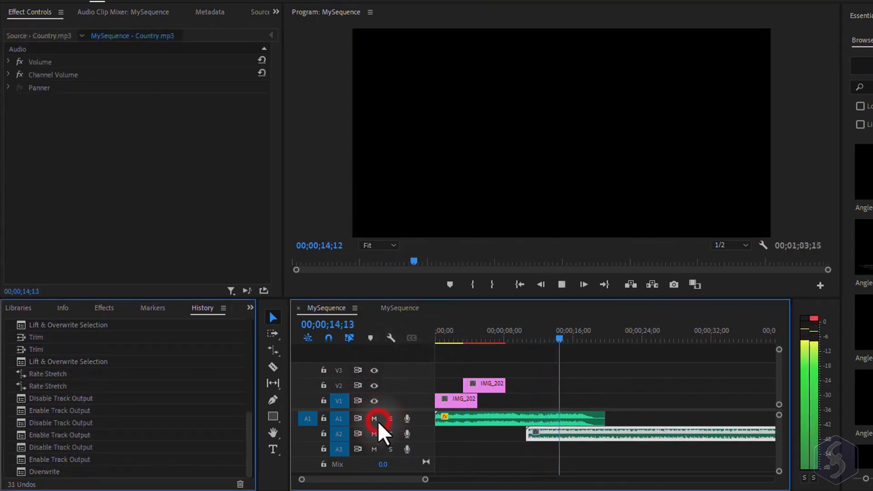
left_click(392, 436)
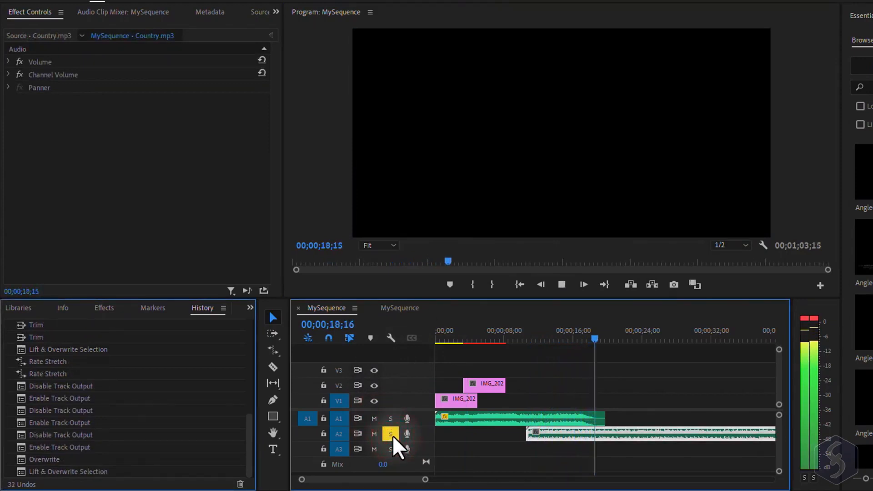
left_click(392, 436)
- Stop playback and delete the Country.mp3 clip from track A2
left_click(562, 284)
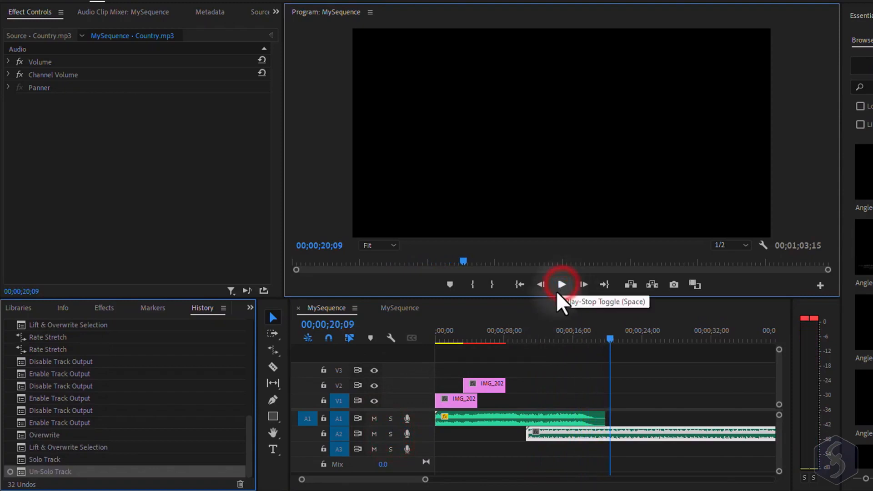
key("Delete")
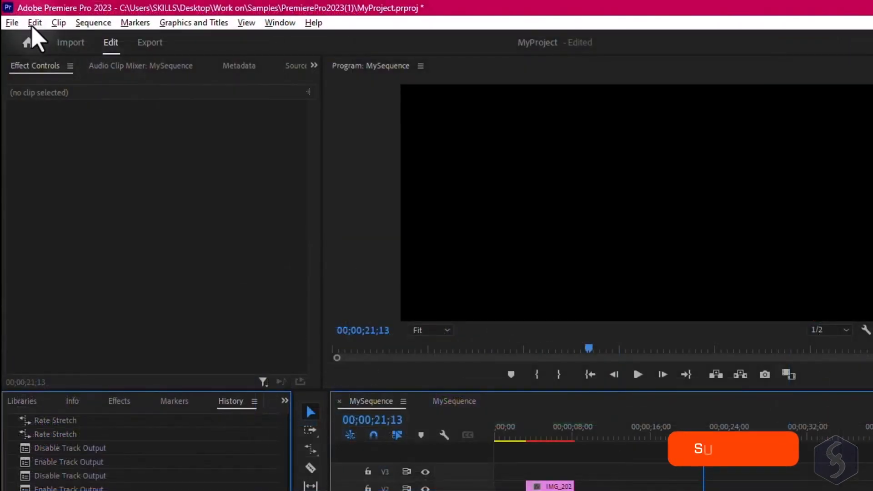
- Open the Audio Hardware preferences and review the default input device
left_click(34, 23)
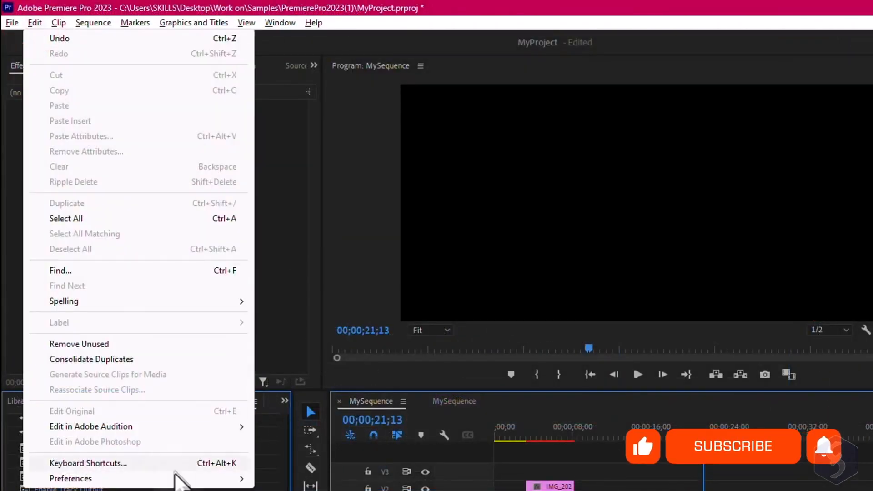
left_click(175, 475)
left_click(355, 280)
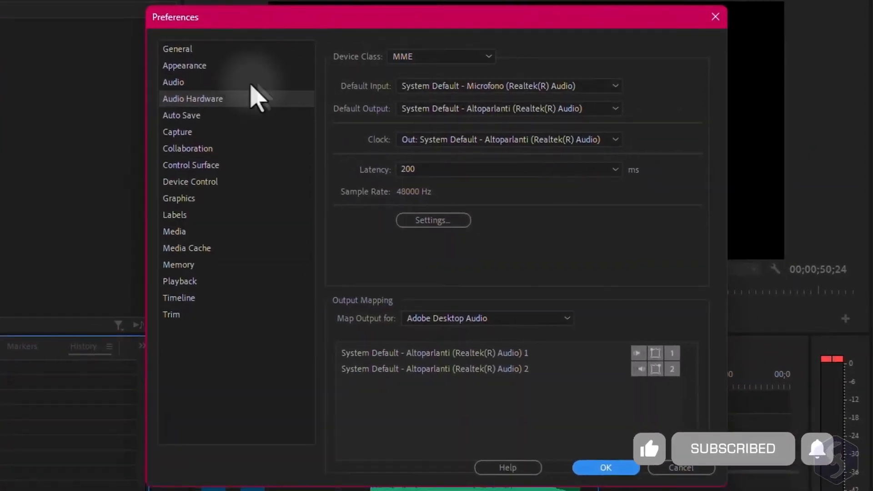
left_click(568, 87)
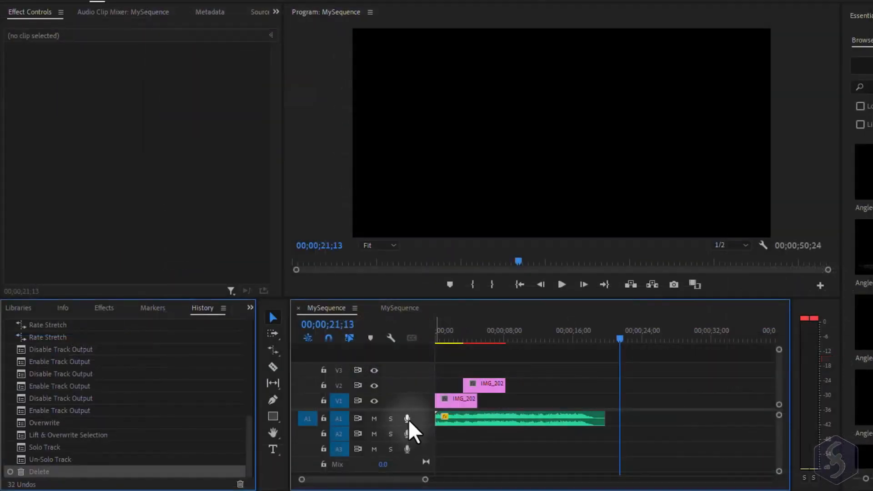
- Record a short voice-over on track A1, then delete the recorded clip
left_click(407, 419)
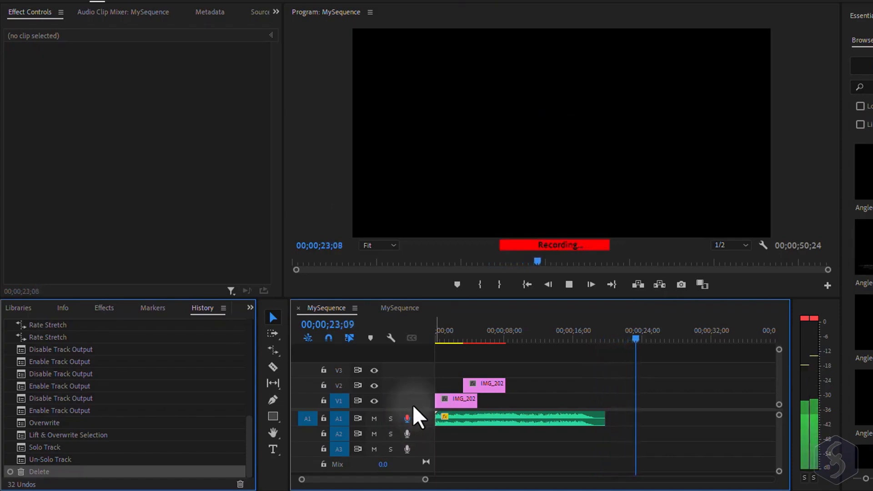
left_click(407, 419)
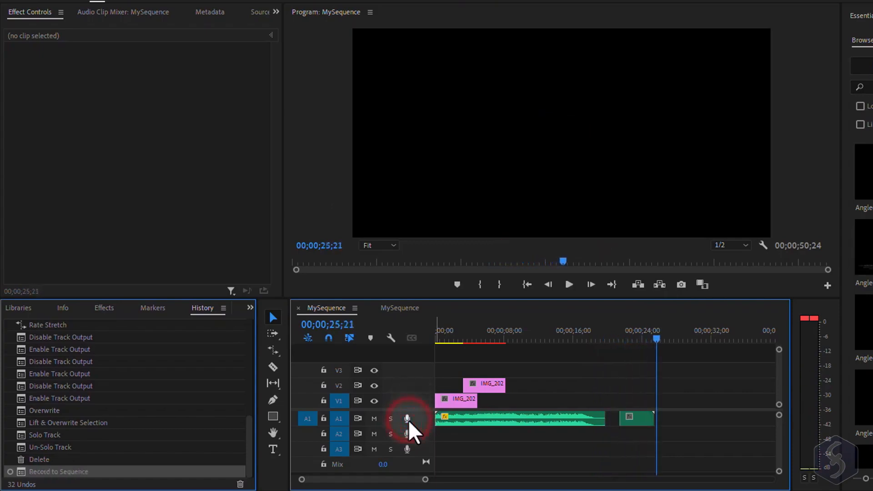
left_click(629, 419)
key("Delete")
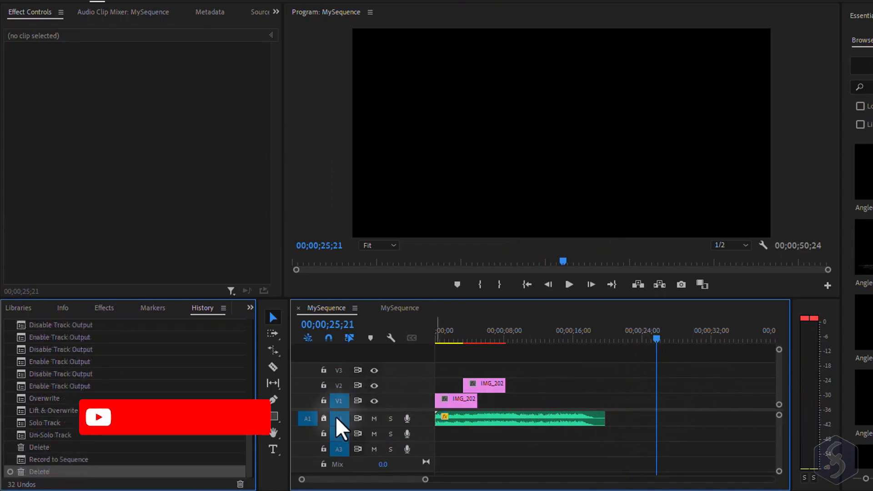
- Lock and unlock track A1
left_click(323, 419)
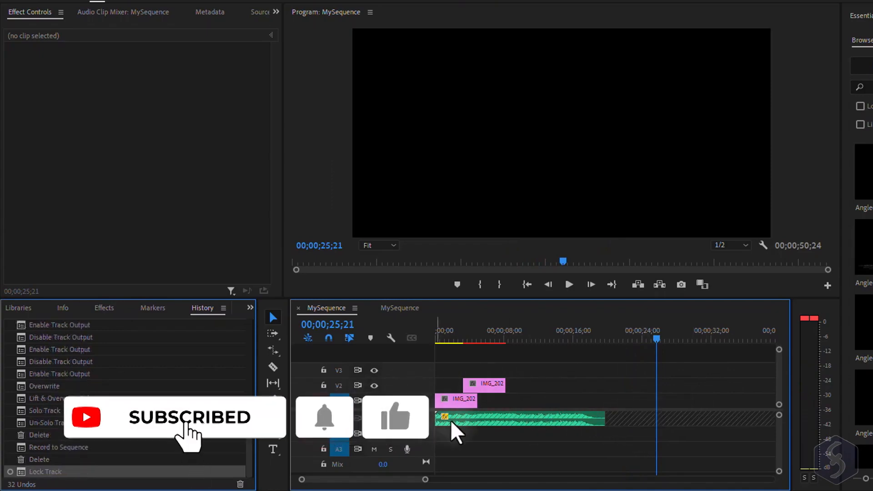
left_click(324, 419)
- Select the music clip, play the sequence, and set the Mix level to -0.8
mouse_move(505, 417)
left_mouse_down()
mouse_move(560, 415)
mouse_move(429, 420)
left_mouse_up()
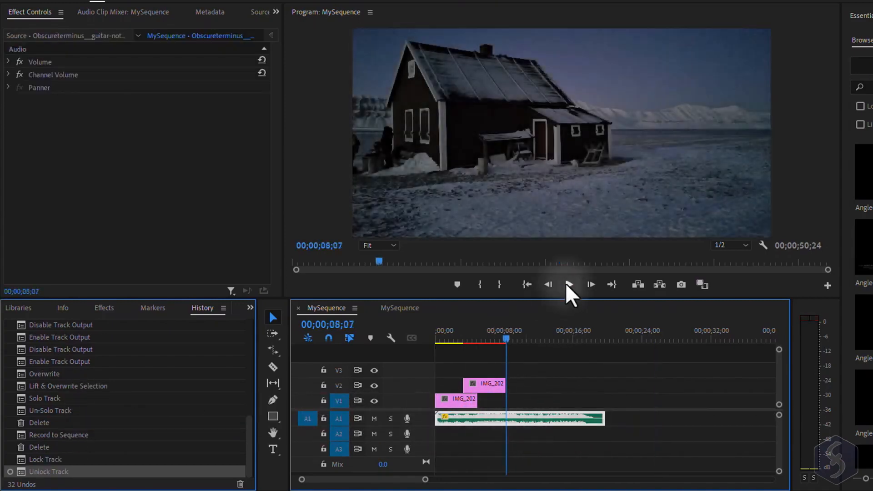
left_click(569, 284)
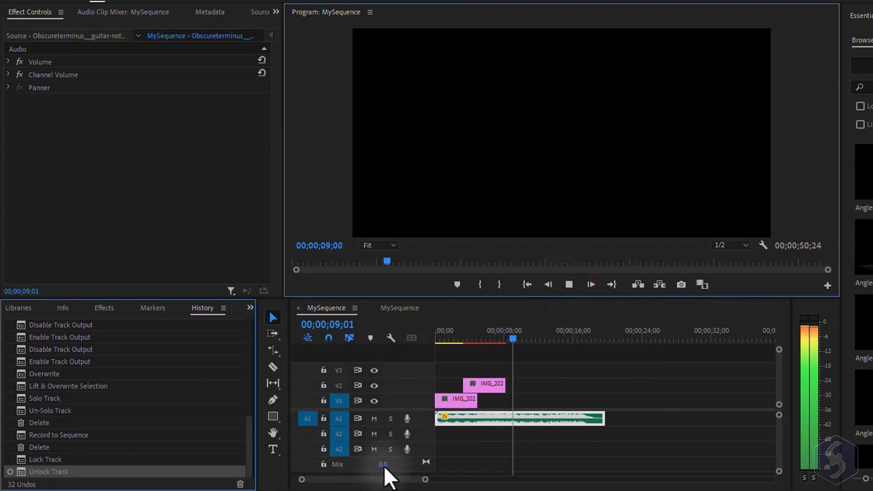
left_click_drag(384, 464, 400, 479)
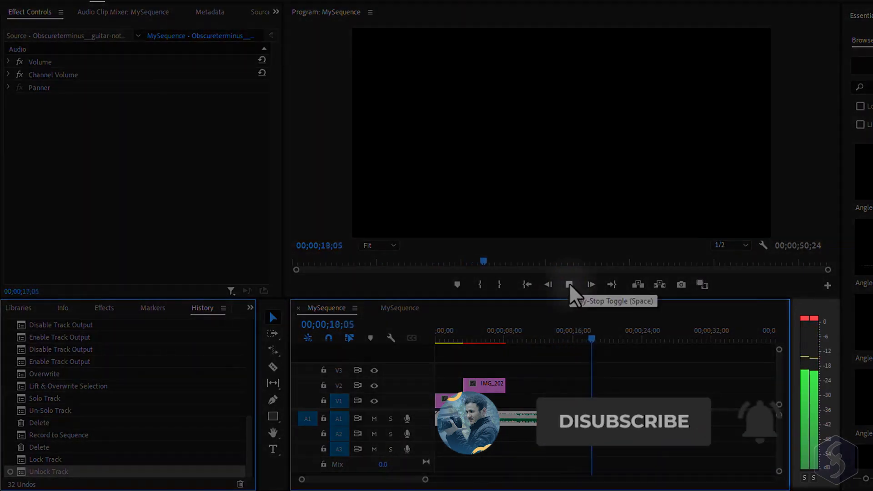
left_click(568, 284)
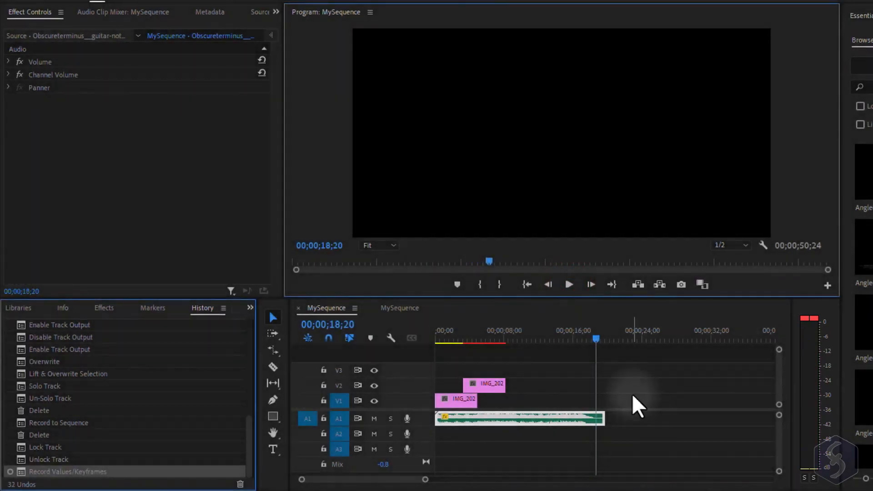
- Move the VID_20220201 video clip onto V1 at about 24 seconds
right_click(413, 404)
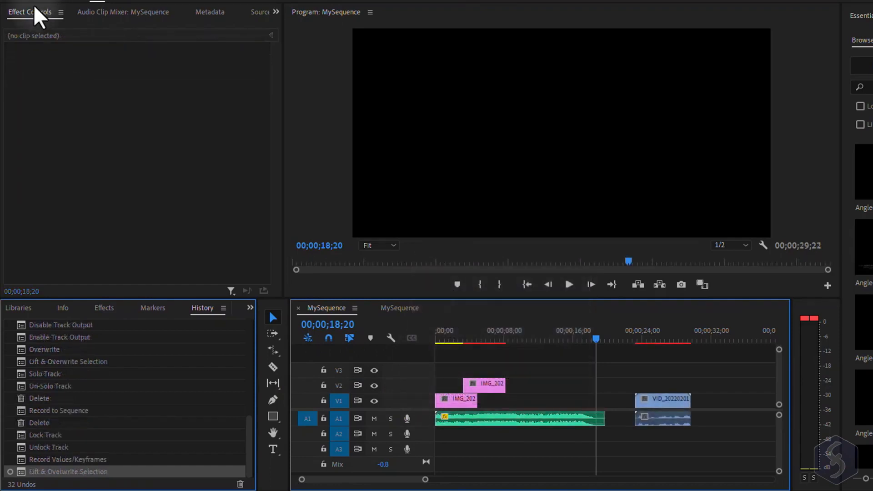
left_click(32, 14)
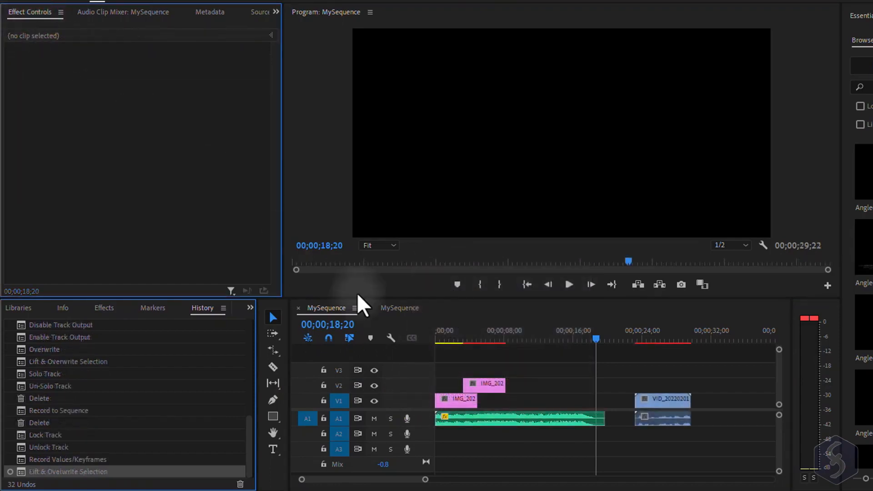
- Select each clip in turn to inspect its effect properties, ending on the video clip
left_click(659, 403)
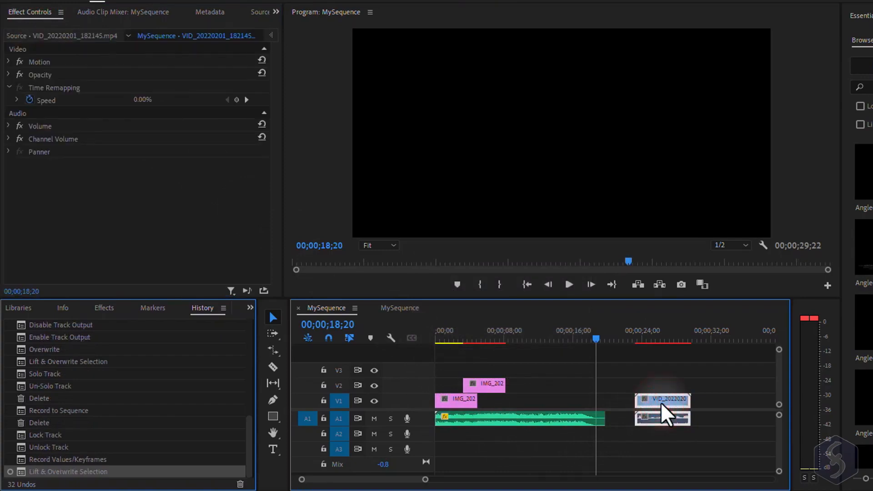
left_click(503, 418)
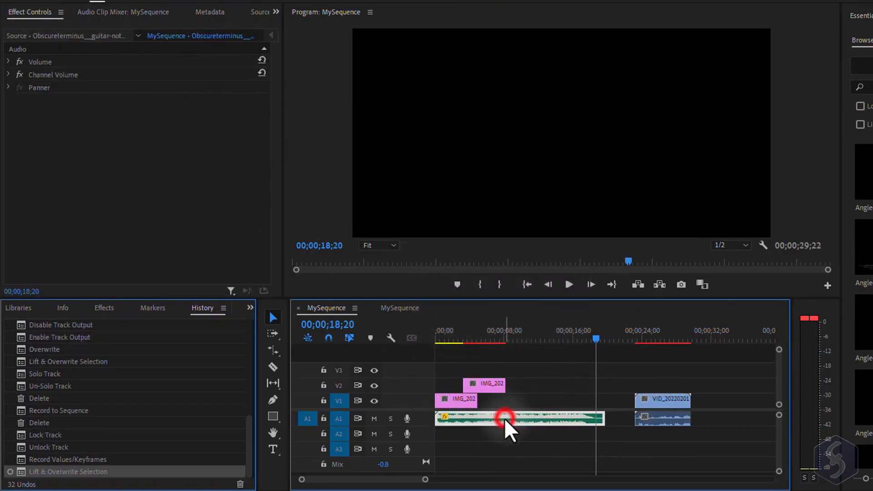
left_click(484, 387)
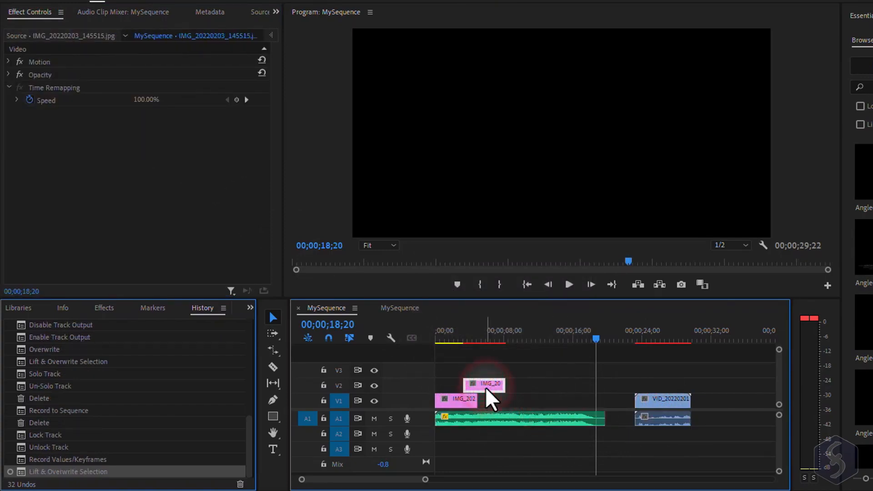
left_click(466, 403)
left_click(659, 405)
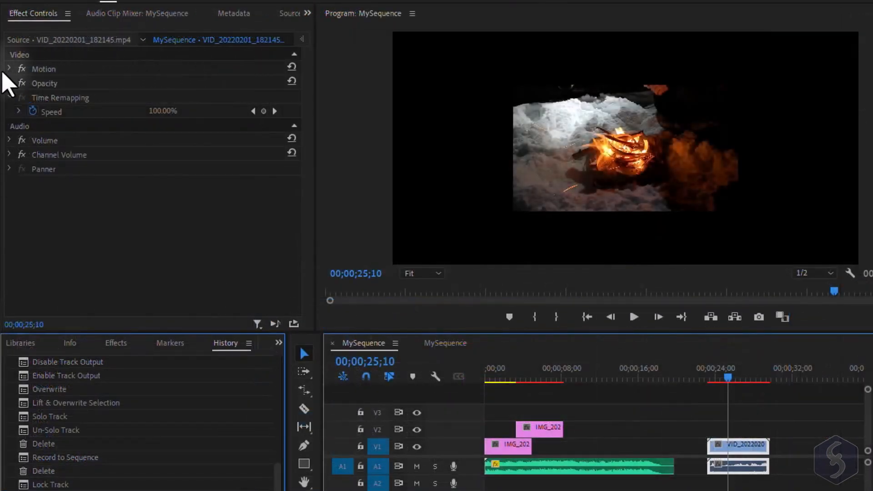
- Set the video clip's Motion position to 1966 and its scale to 185
left_click(8, 60)
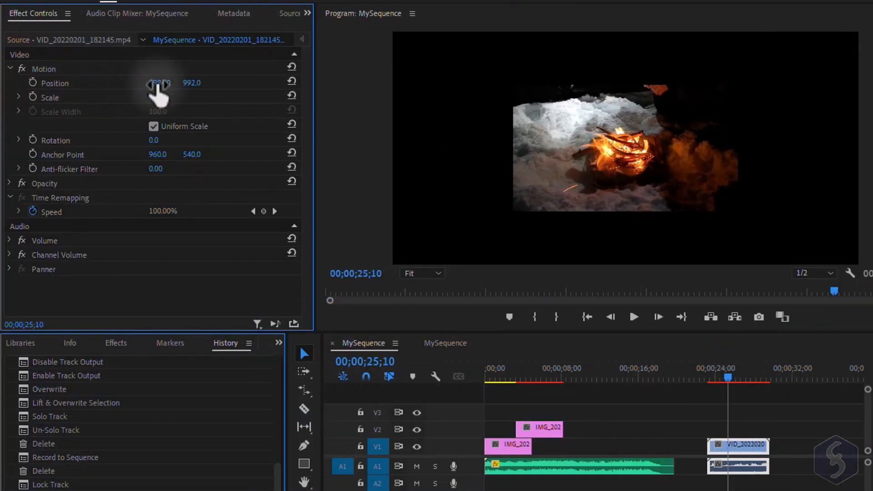
left_click_drag(163, 85, 261, 102)
mouse_move(159, 142)
left_mouse_down()
mouse_move(213, 142)
mouse_move(159, 143)
left_mouse_up()
left_click(10, 68)
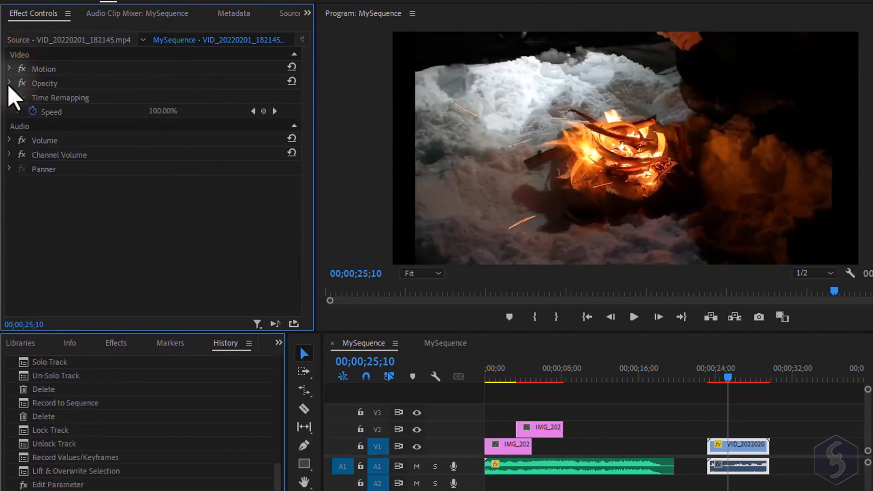
- Expand Opacity, nudge its value, and reopen the video clip's Motion properties
left_click(10, 83)
mouse_move(165, 112)
left_mouse_down()
mouse_move(89, 114)
mouse_move(166, 114)
left_mouse_up()
left_click(10, 82)
left_click(10, 68)
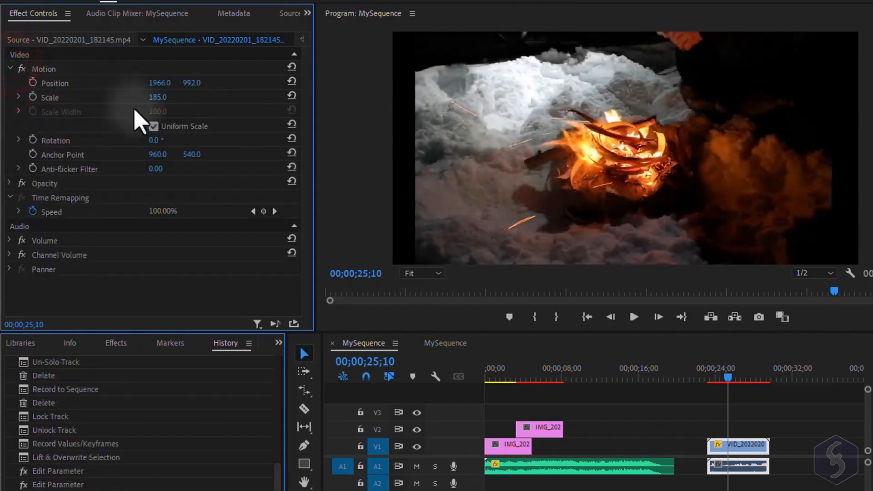
- Disable Uniform Scale and set the video clip's Scale Width to 206
left_click(153, 126)
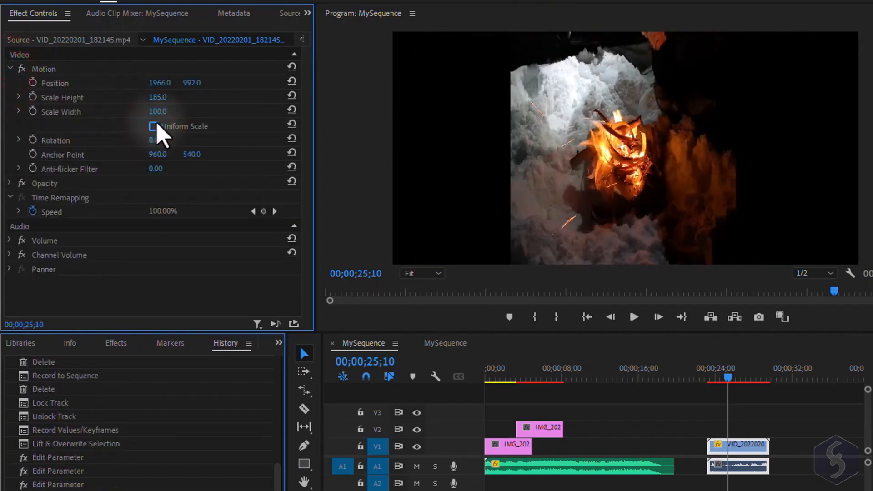
left_click_drag(159, 110, 280, 122)
- Select the music clip and set its Channel Volume right channel to -12 dB
left_click(608, 470)
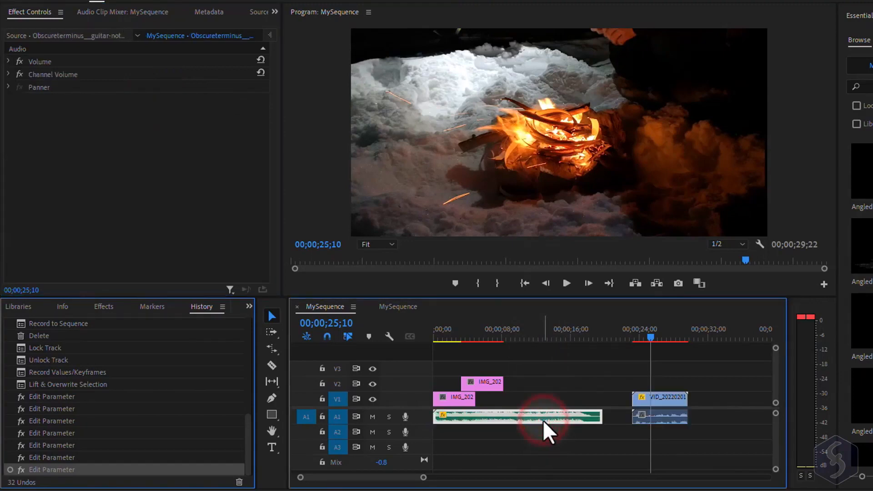
left_click(7, 61)
left_click(8, 61)
left_click(8, 74)
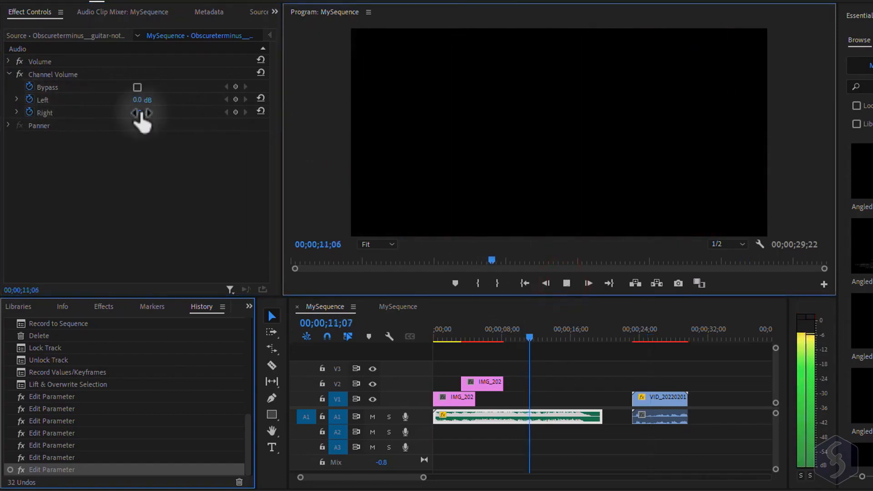
left_click_drag(139, 112, 75, 122)
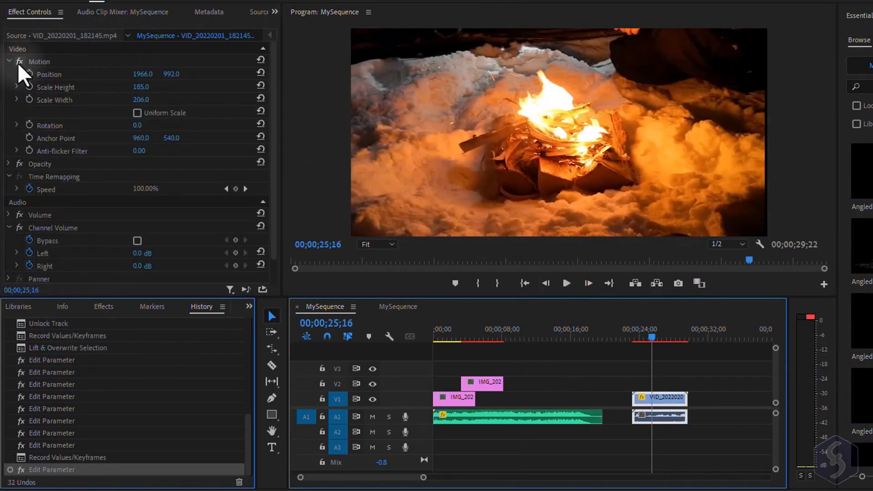
- Toggle the video clip's Motion effect off and on, then try a 32° rotation and reset it
left_click(19, 62)
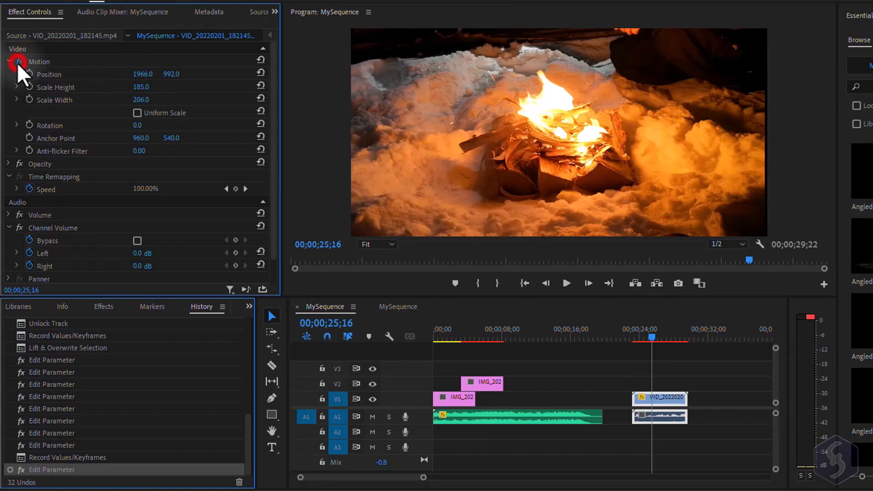
left_click(19, 62)
left_click_drag(137, 126, 207, 132)
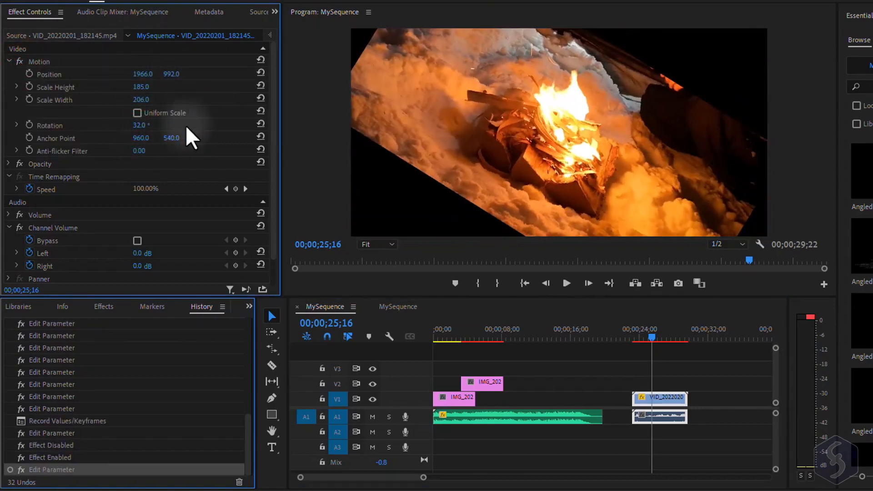
left_click(260, 124)
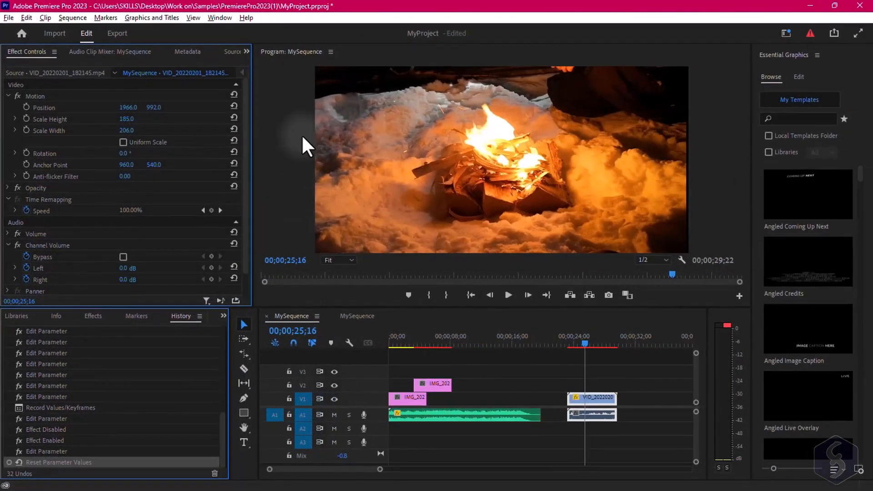
- Open the Essential Sound panel, widen it, and tag the video clip's audio as SFX
left_click(222, 18)
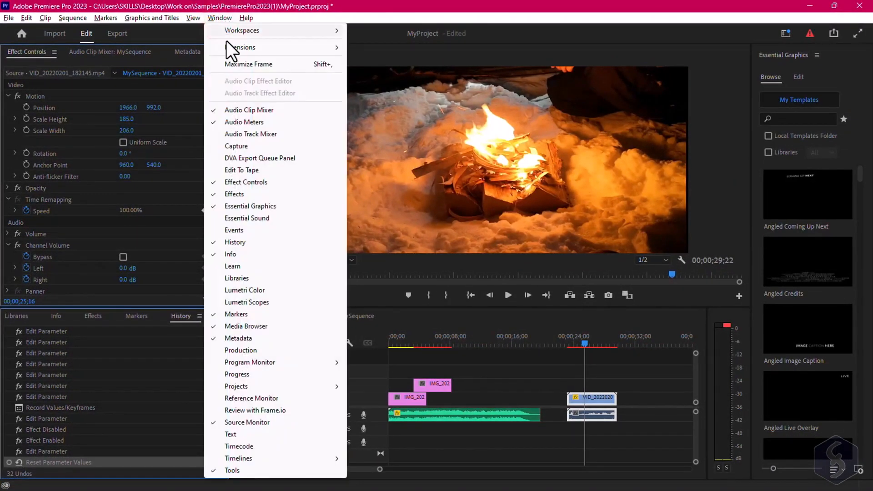
left_click(266, 219)
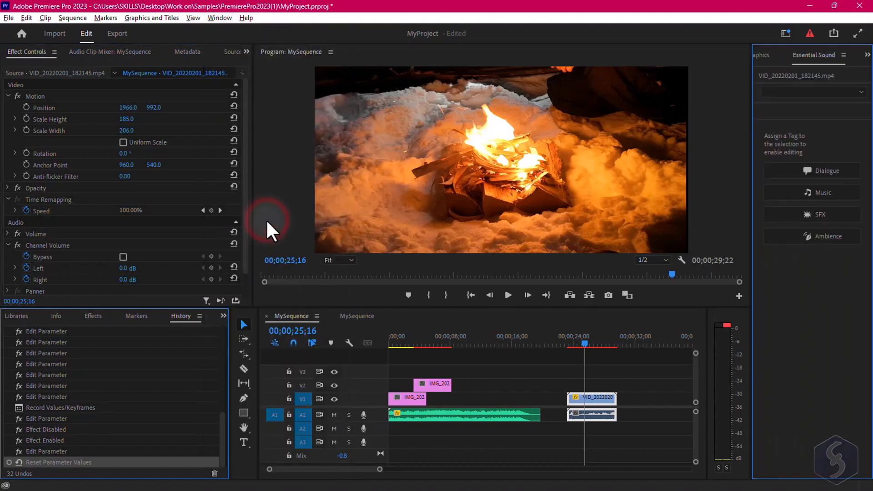
left_click_drag(749, 154, 668, 142)
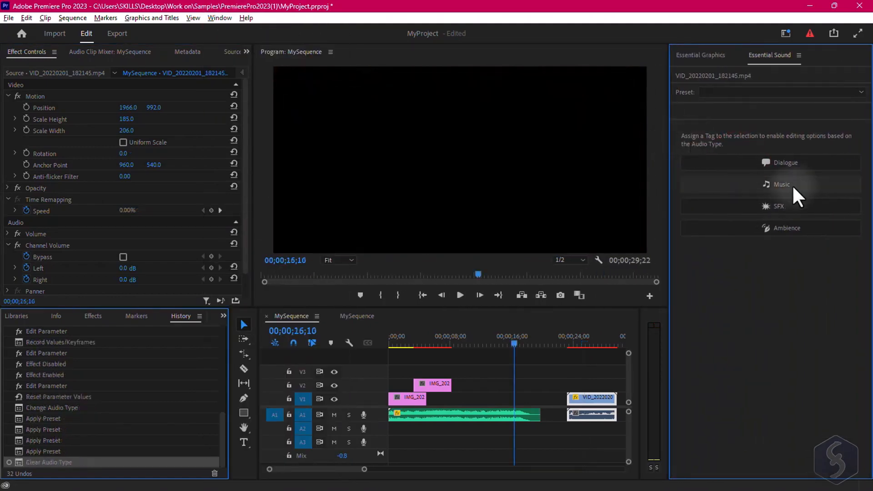
left_click(794, 204)
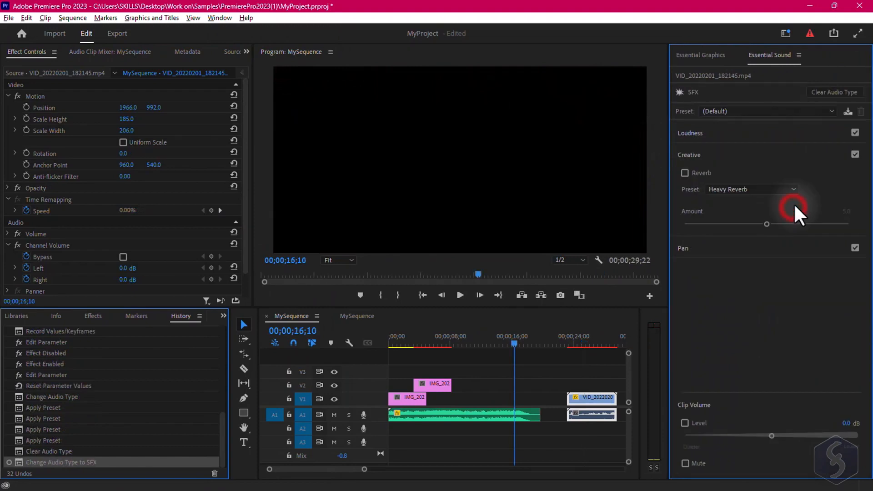
- Clear the clip's audio type and open the Lumetri Color panel
key("space")
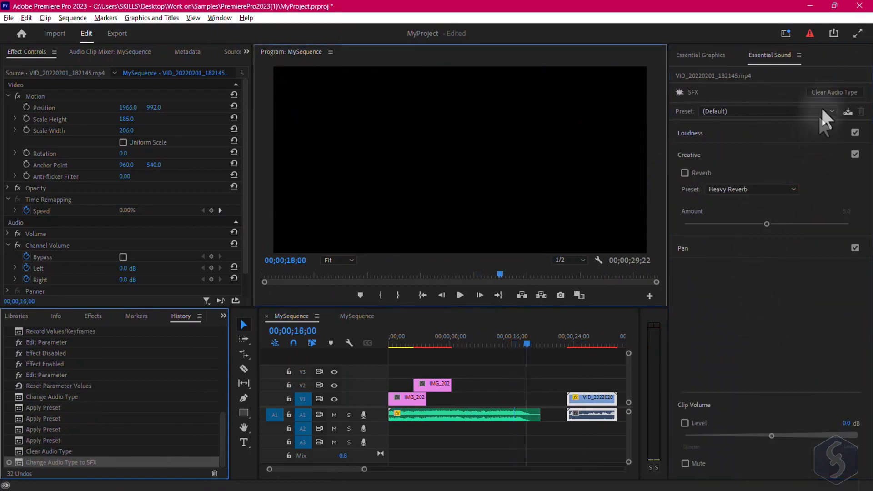
left_click(829, 91)
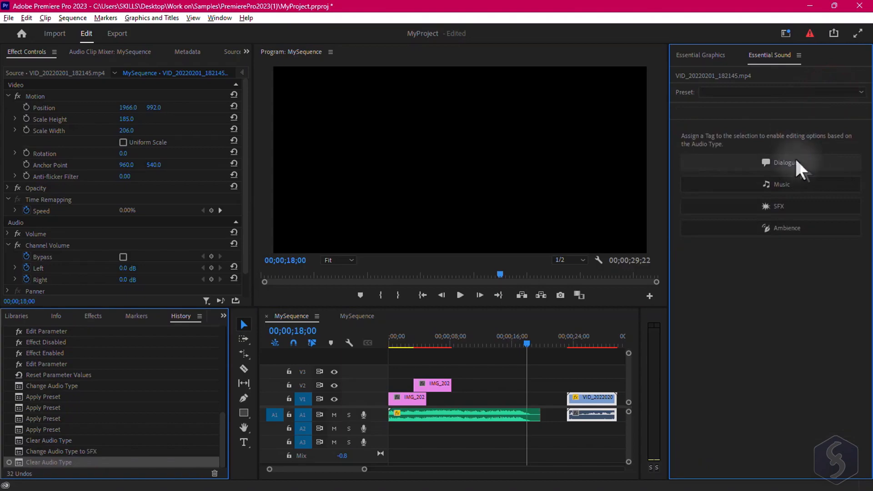
left_click(220, 18)
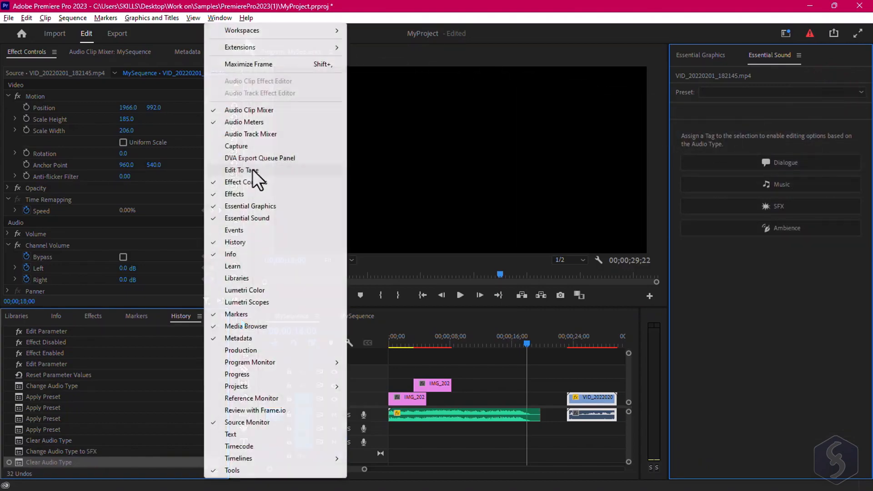
left_click(287, 291)
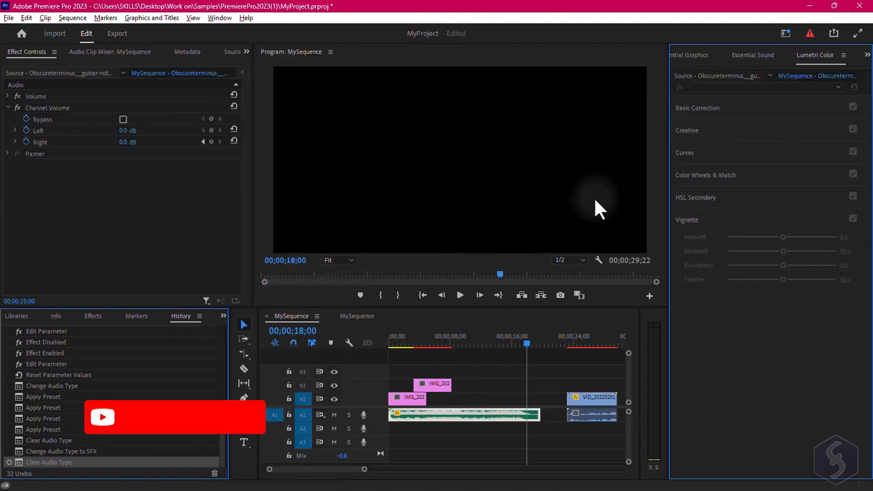
- Select the video clip and set its Lumetri Creative intensity to 108 and saturation to 103
left_click(592, 401)
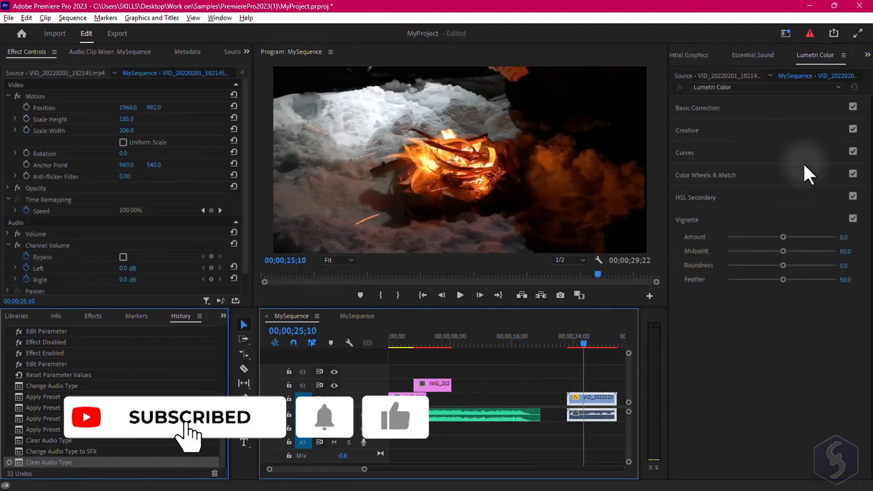
left_click(736, 113)
left_click_drag(783, 209, 793, 210)
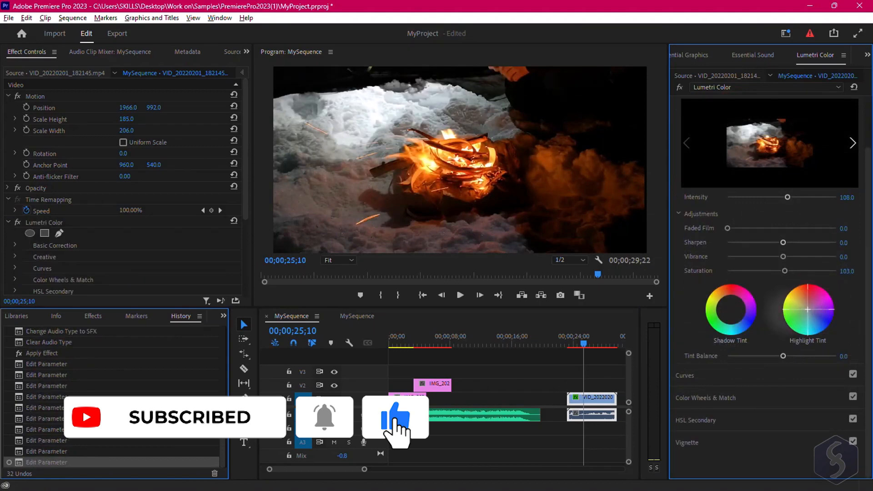
- Examine the Lumetri Color curves and the Basic Correction and Creative sections of the video clip's effects
left_click(777, 373)
scroll(726, 140, "up", 1)
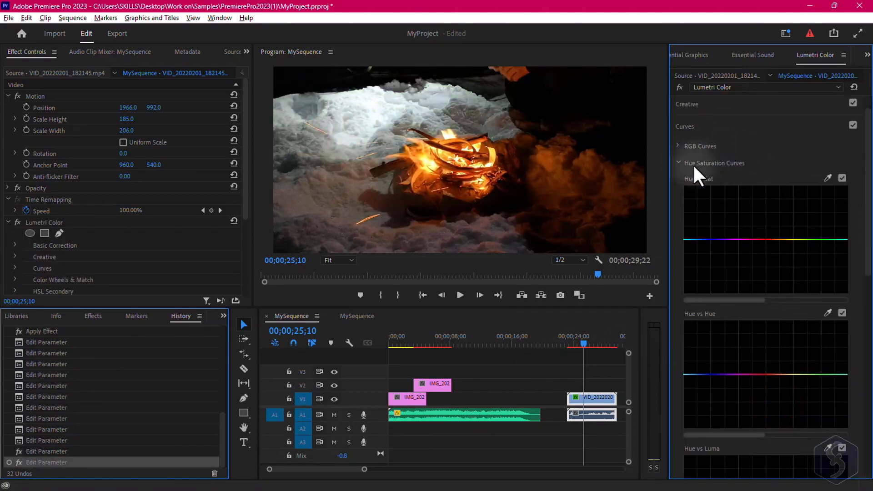
scroll(779, 228, "down", 1)
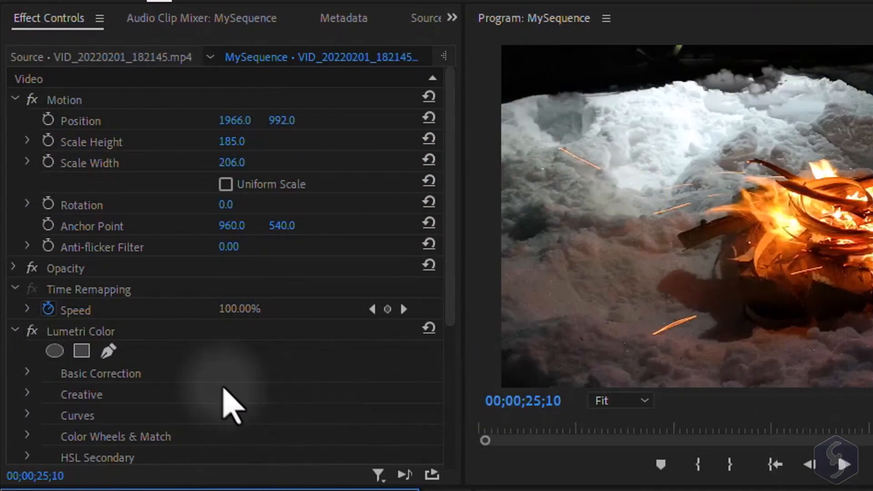
scroll(227, 400, "down", 3)
left_click(27, 254)
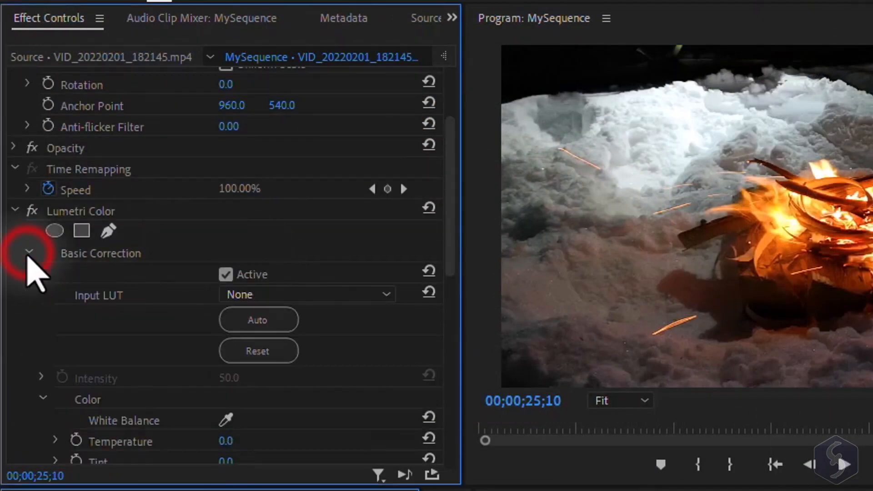
left_click(27, 253)
left_click(28, 273)
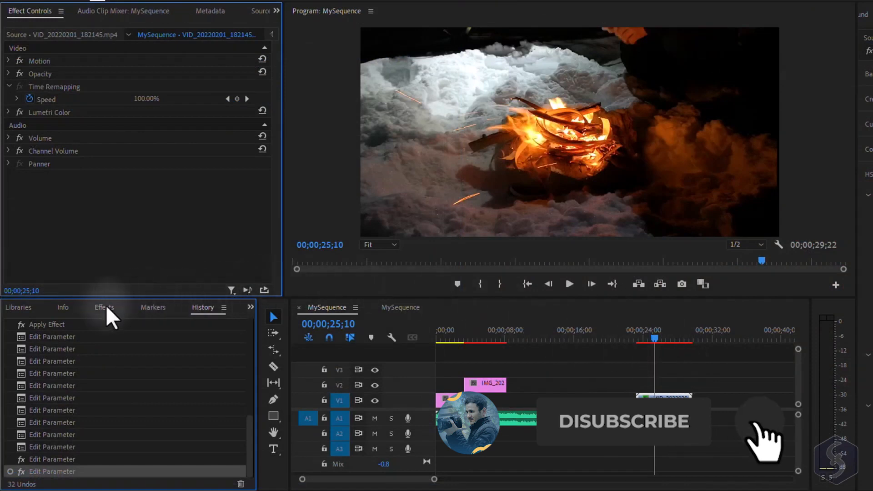
- Apply Gaussian Blur to the video clip and set its blurriness to 28
left_click(102, 309)
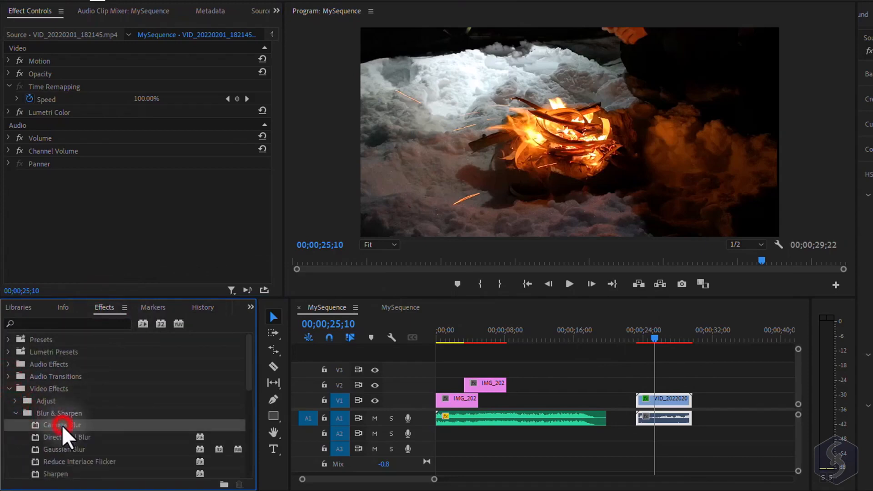
left_click(63, 445)
left_click_drag(64, 443, 672, 407)
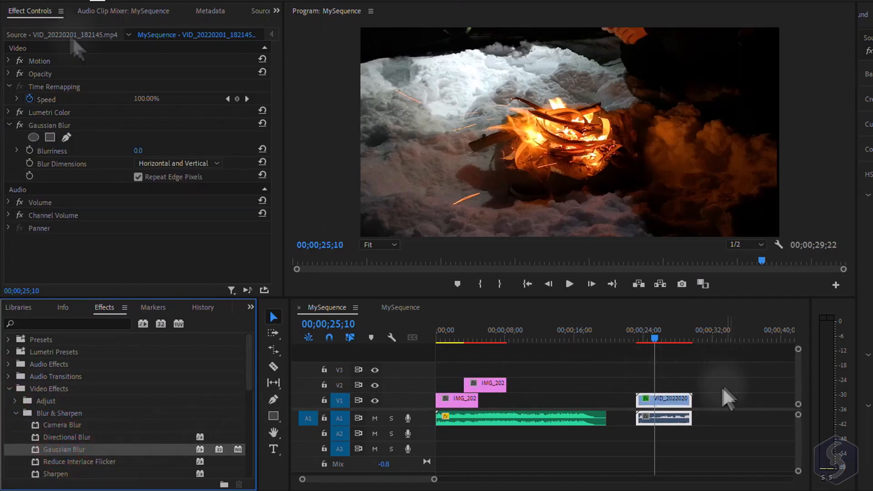
left_click(137, 151)
left_click_drag(195, 159, 241, 166)
left_click_drag(144, 153, 1, 138)
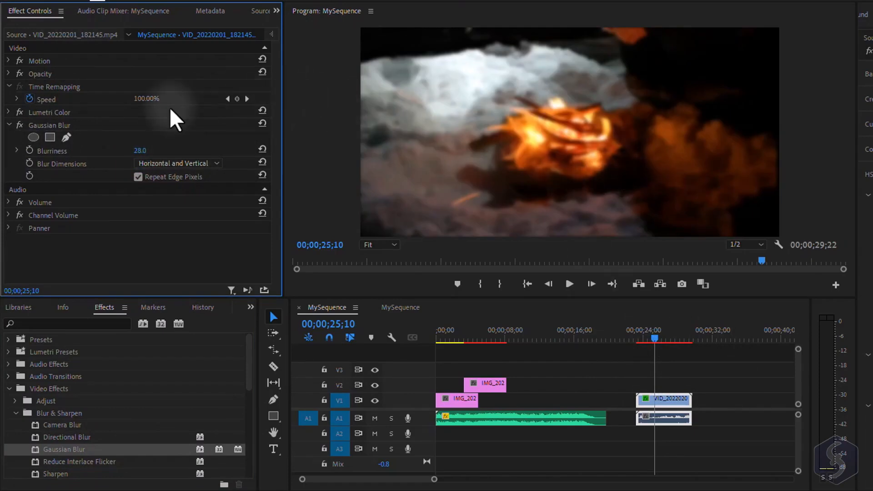
- Clear the Gaussian Blur effect from the video clip
right_click(100, 126)
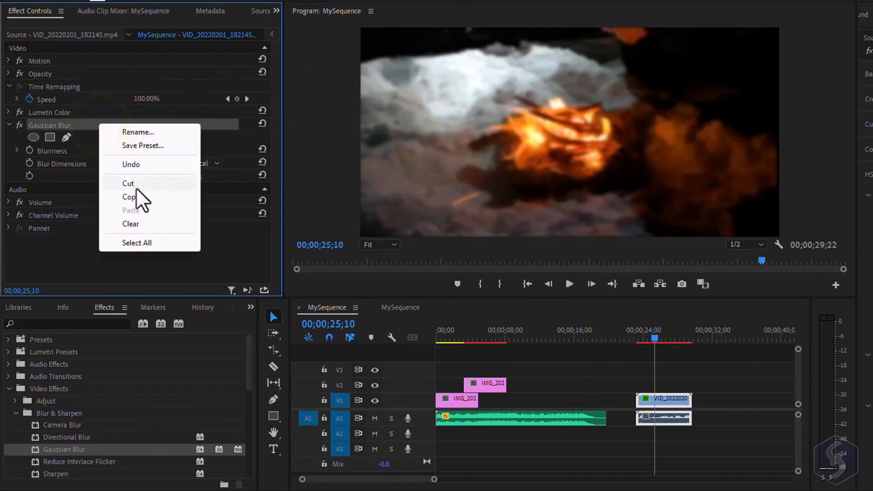
left_click(143, 225)
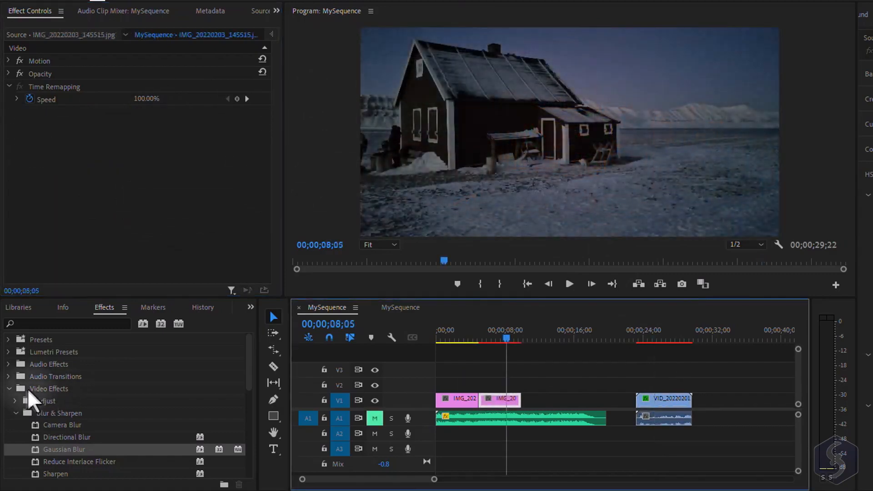
- Add the CheckerBoard wipe transition to the end of the second image clip and play it back
left_click(9, 389)
left_click(8, 401)
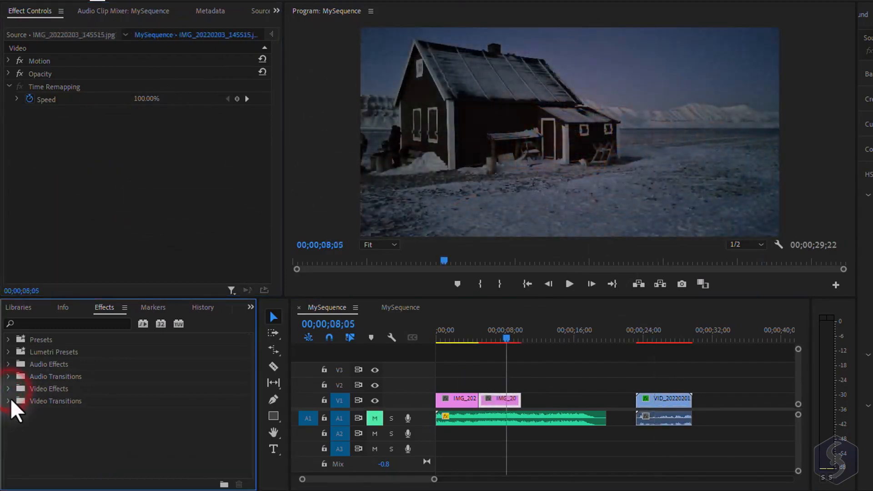
scroll(31, 435, "down", 2)
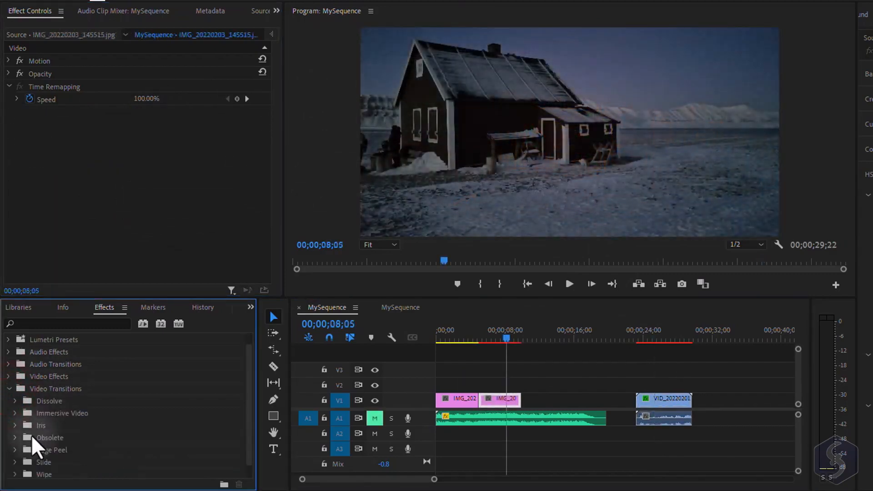
scroll(14, 460, "down", 3)
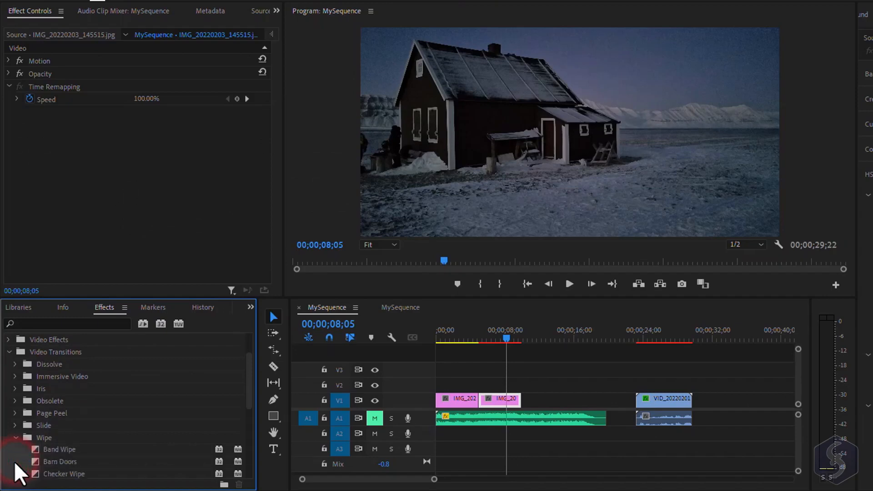
scroll(70, 441, "down", 2)
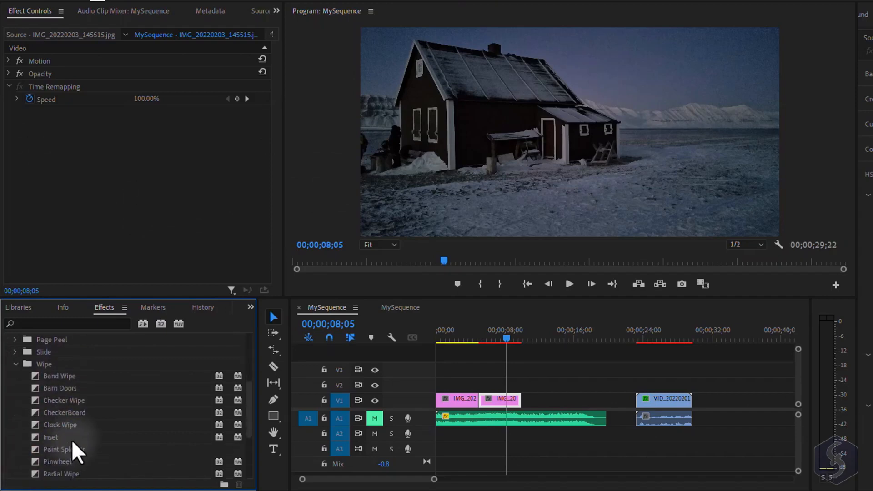
left_click_drag(73, 413, 518, 402)
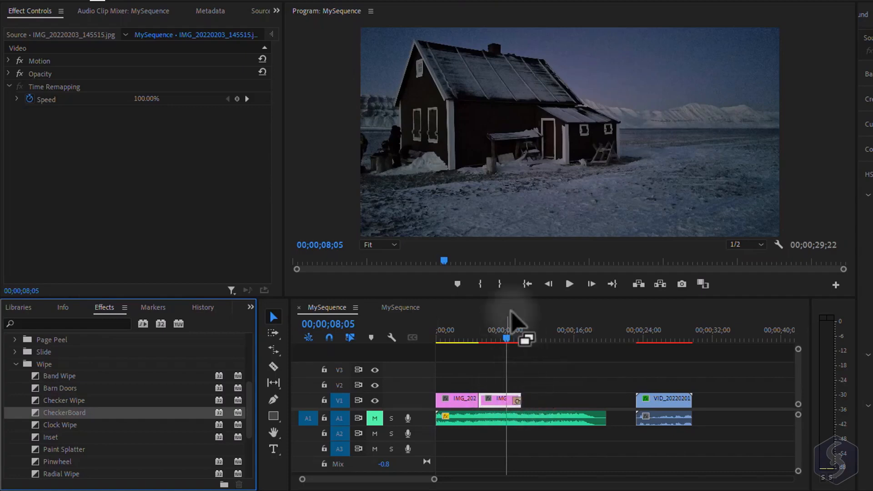
left_click(572, 286)
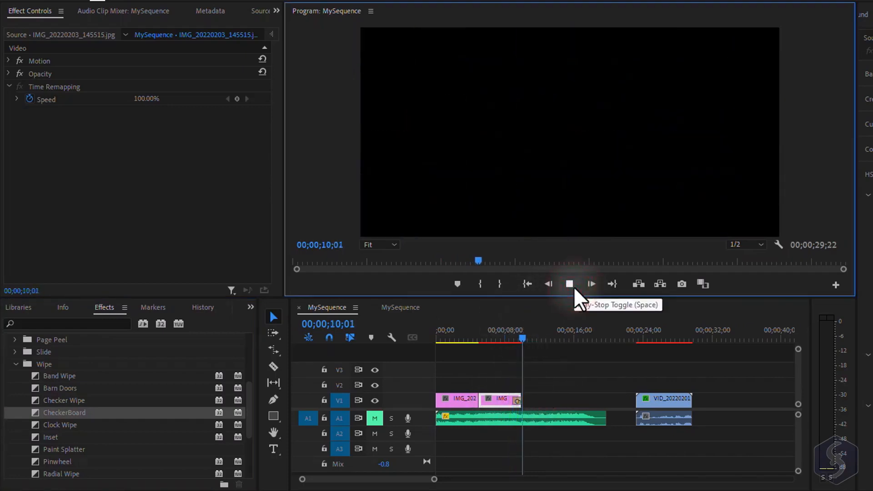
left_click(573, 287)
- Add a Radial Wipe transition between the two image clips, lengthen it to 00;00;03;10, and preview it
scroll(72, 452, "down", 1)
left_click_drag(72, 450, 478, 402)
left_click(569, 284)
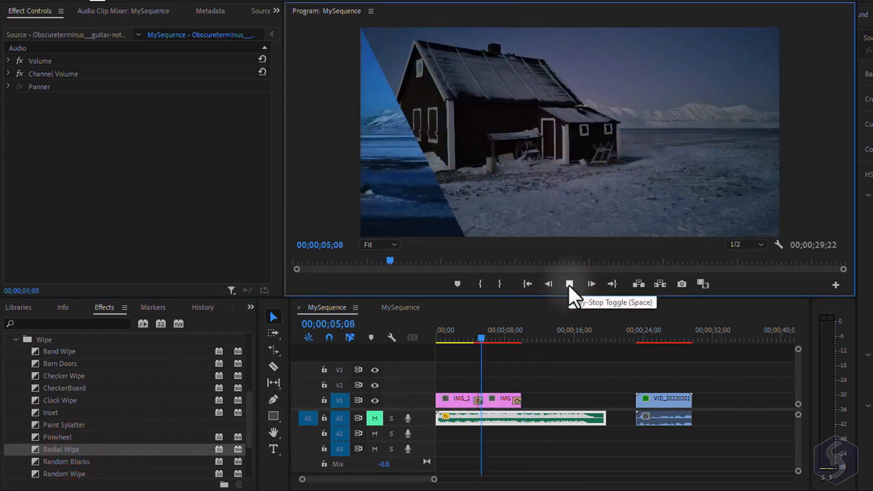
left_click(572, 401)
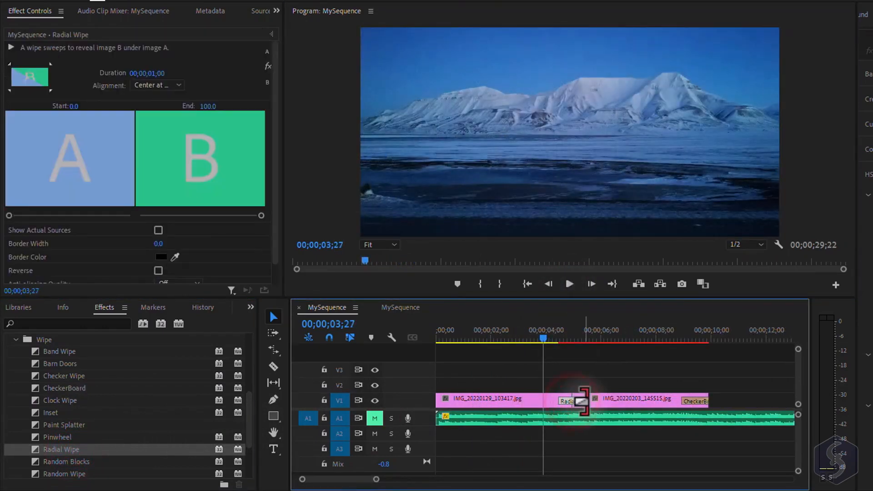
left_click_drag(585, 401, 616, 402)
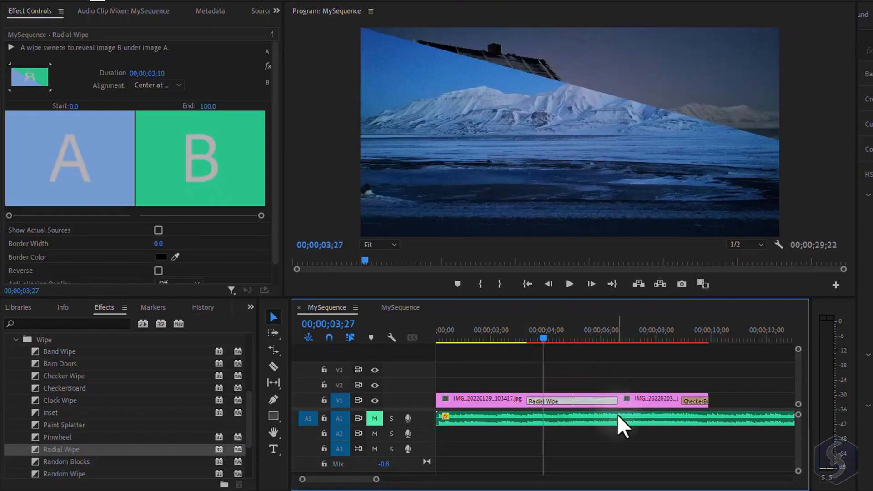
left_click(511, 336)
left_click(569, 284)
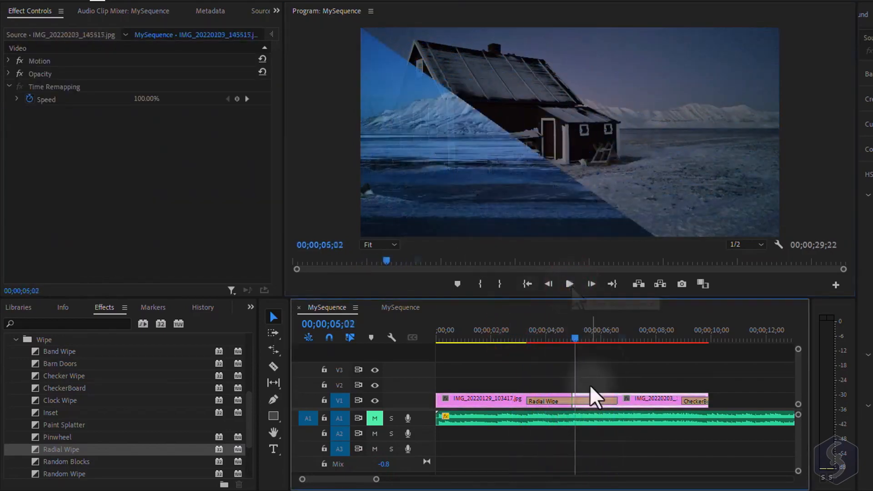
- Give the Radial Wipe a border width of 8.8 and remove the transition from the timeline
left_click(582, 403)
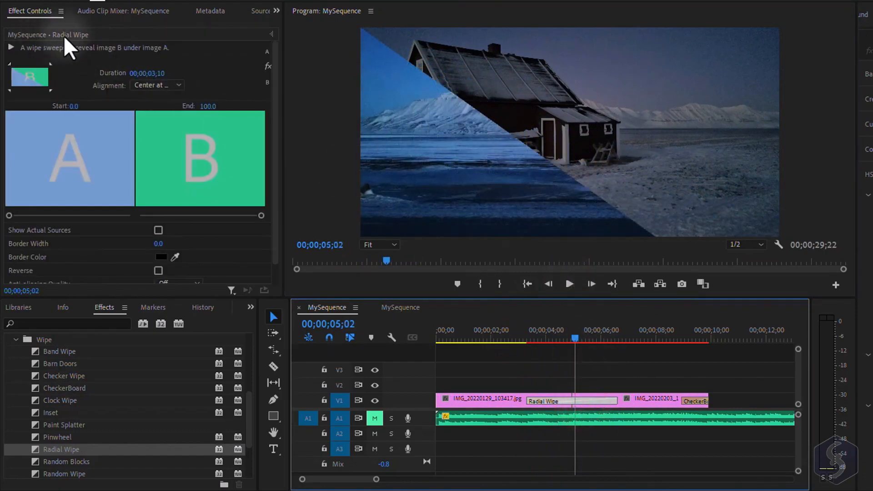
left_click_drag(159, 243, 314, 268)
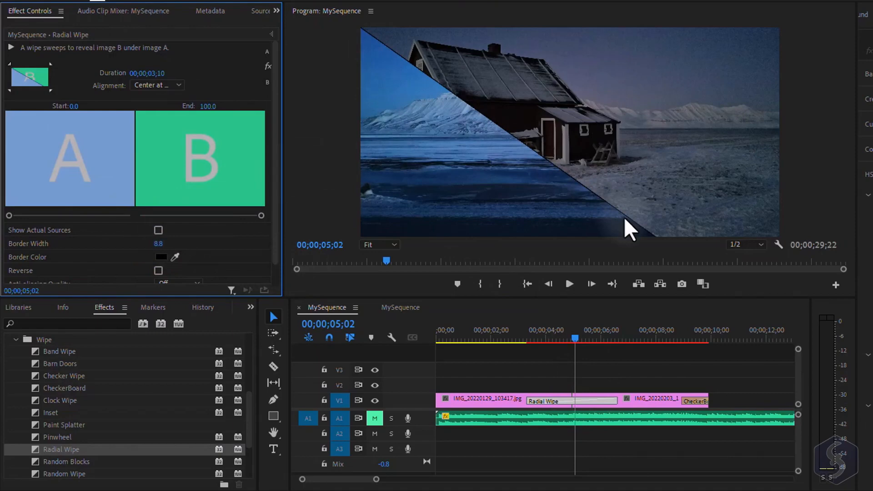
right_click(590, 402)
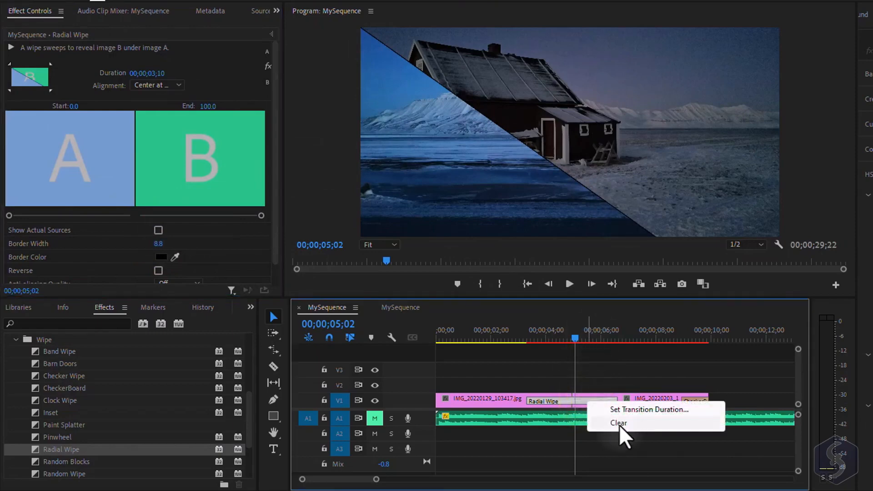
left_click(618, 423)
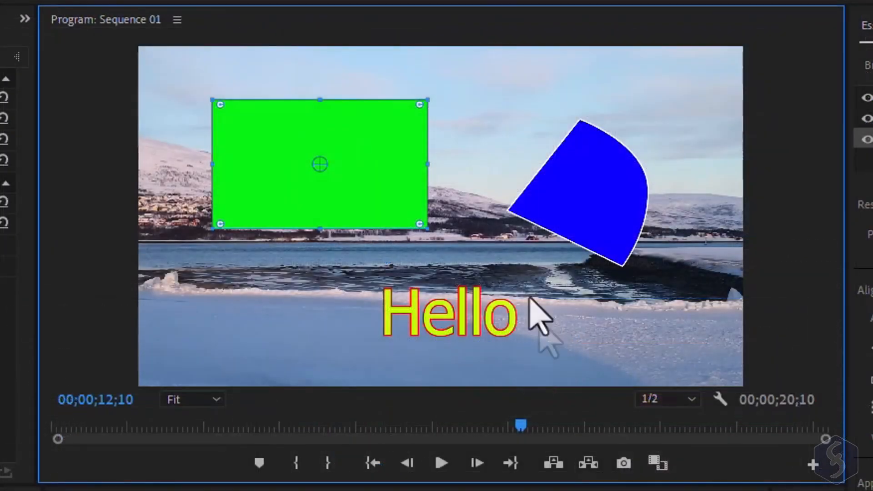
- Reposition the green rectangle, the blue shape and the Hello text in the Program monitor
left_click(362, 140)
left_click(577, 206)
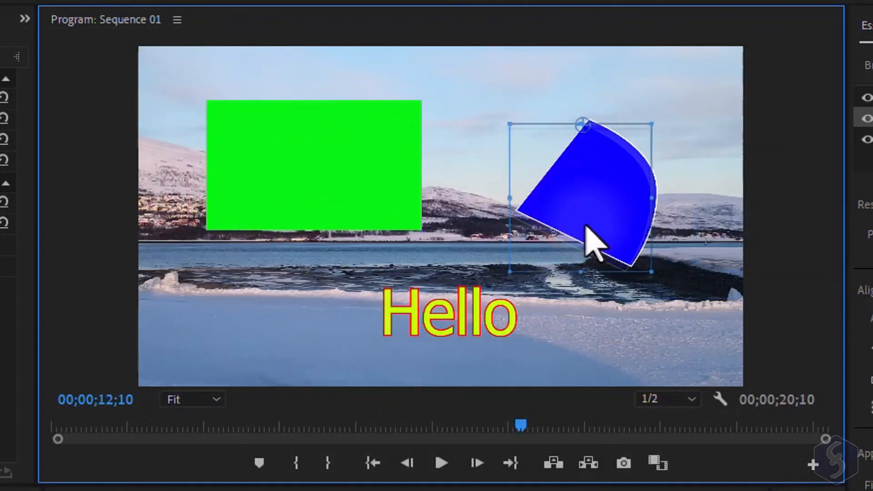
mouse_move(356, 182)
left_mouse_down()
mouse_move(362, 203)
mouse_move(343, 190)
mouse_move(369, 184)
left_mouse_up()
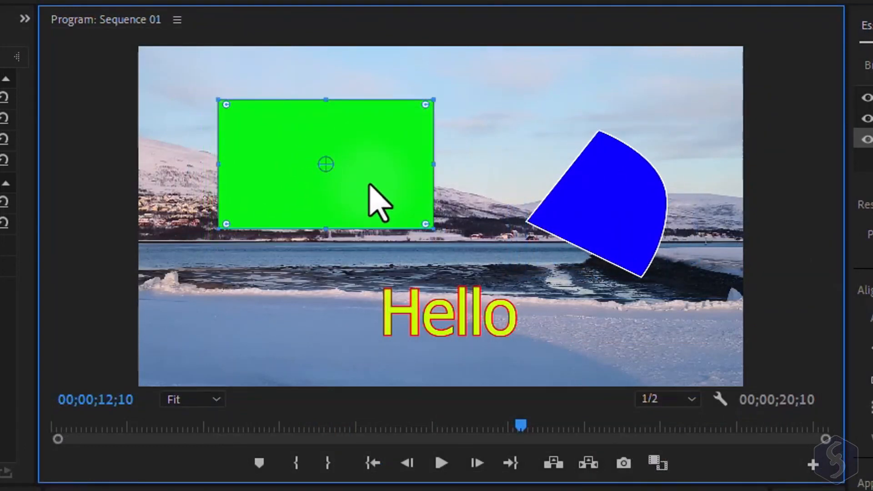
left_click_drag(579, 208, 555, 237)
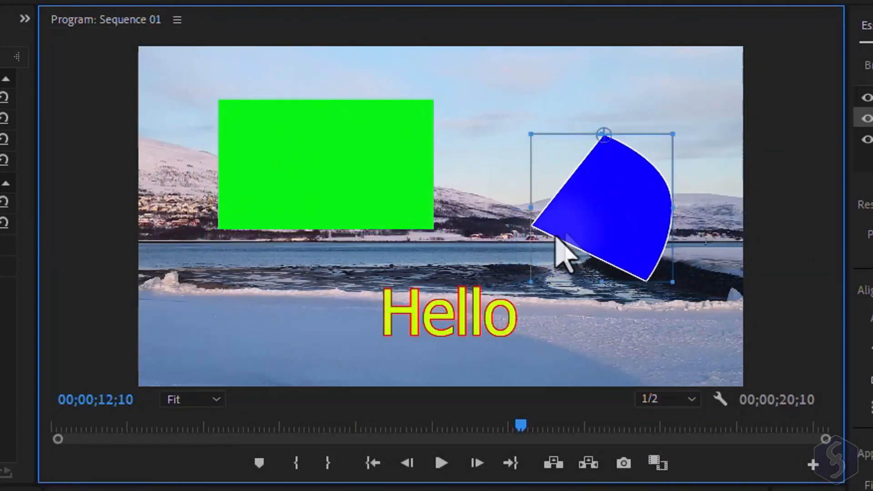
left_click_drag(482, 328, 454, 317)
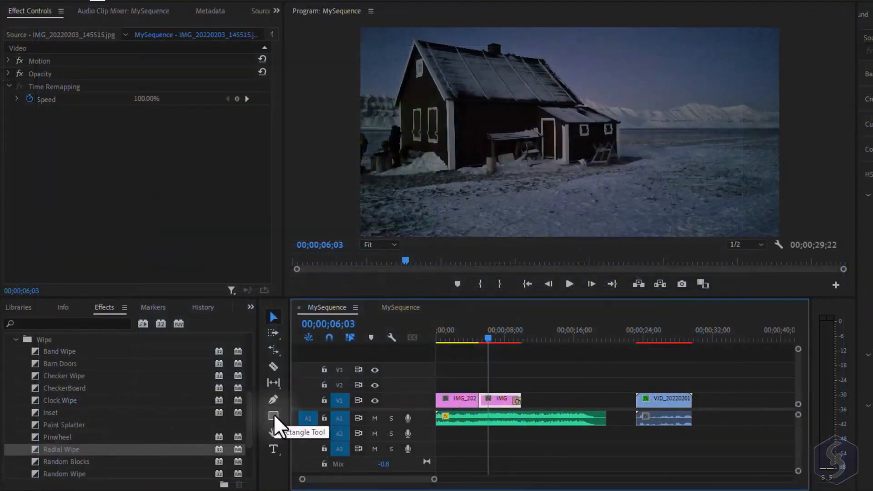
- Draw a triangle with the Polygon tool over the house in the Program monitor
left_click(273, 416)
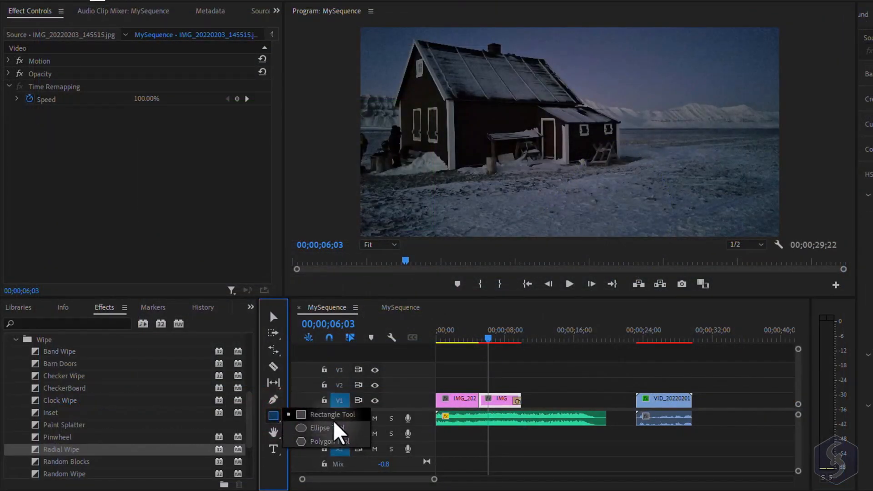
left_click(337, 440)
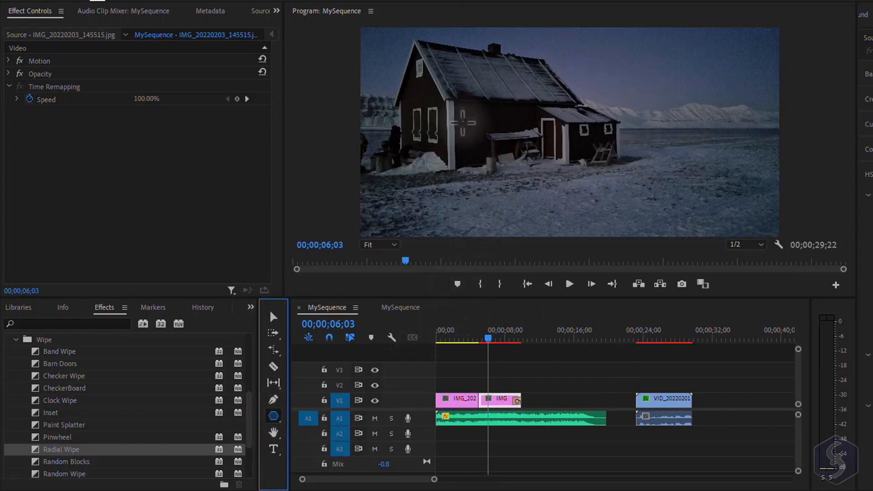
mouse_move(442, 132)
left_mouse_down()
mouse_move(493, 104)
mouse_move(518, 43)
mouse_move(538, 26)
mouse_move(538, 48)
mouse_move(483, 88)
left_mouse_up()
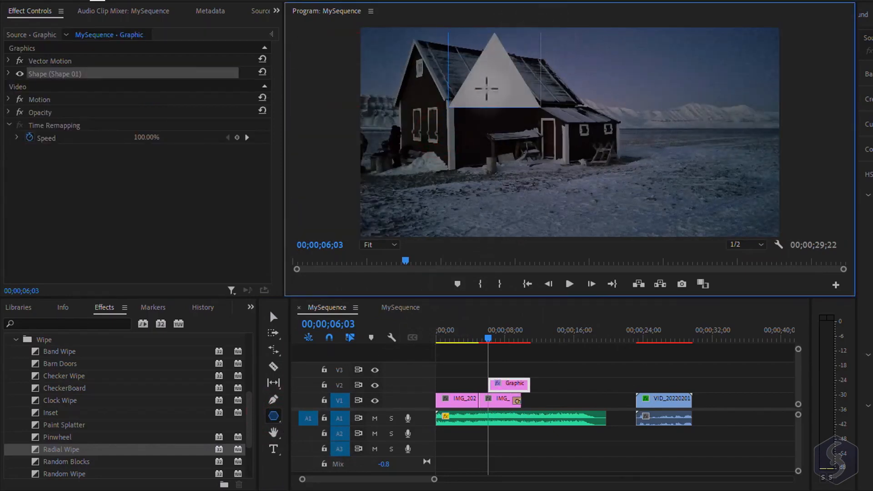
- Draw a closed custom shape with a curved side using the Pen tool to the right of the house
left_click(273, 404)
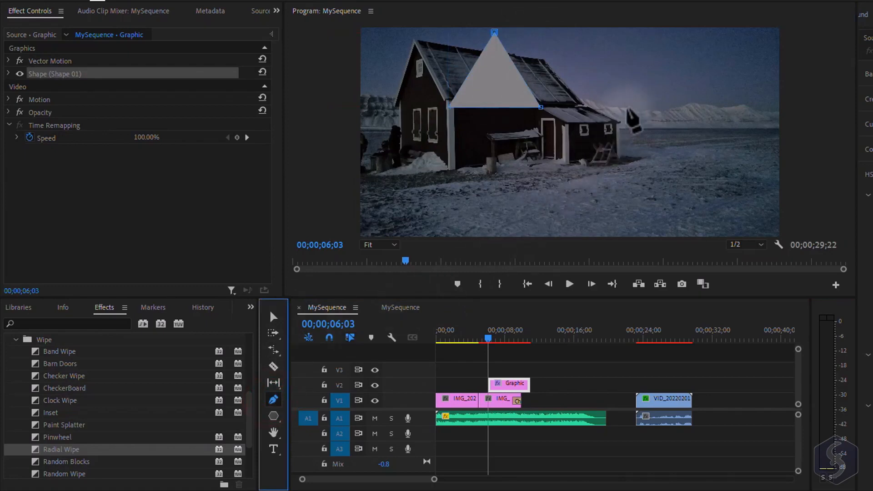
left_click(652, 75)
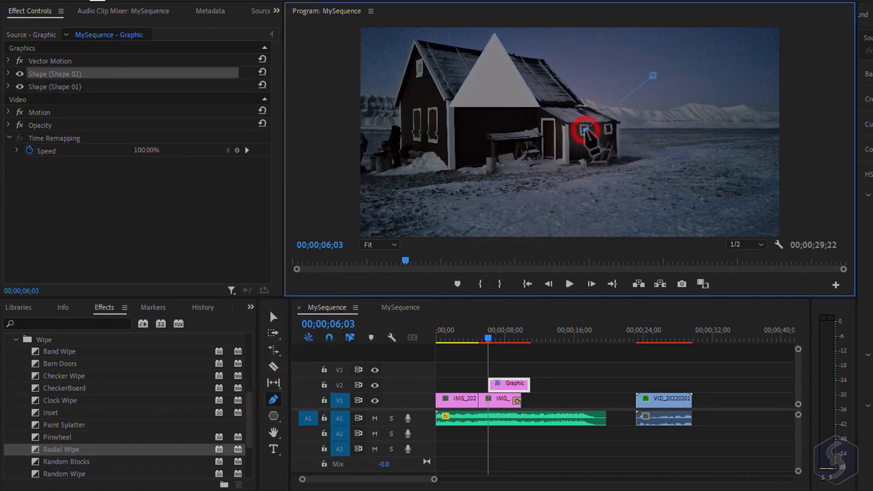
left_click(661, 168)
left_click(700, 145)
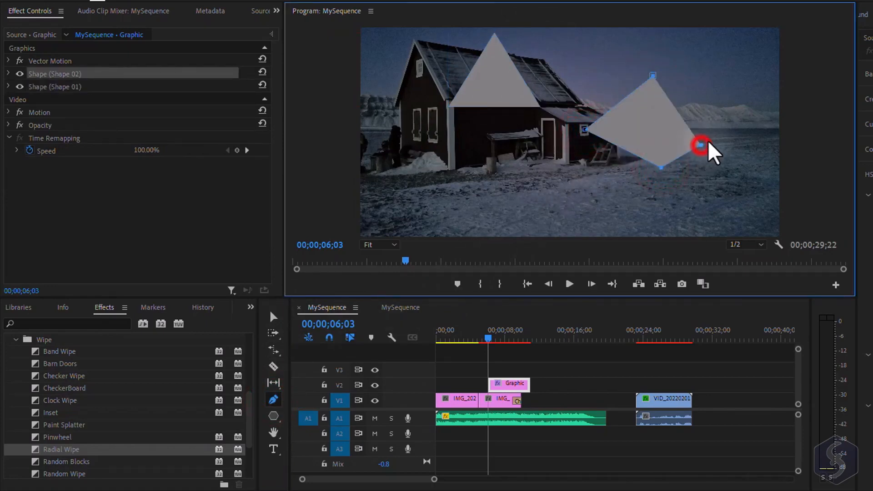
left_click_drag(702, 145, 722, 113)
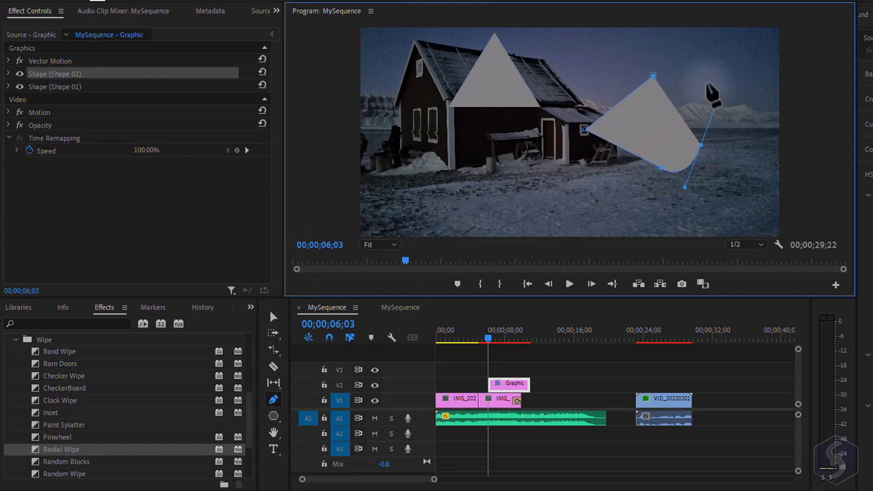
left_click(700, 73)
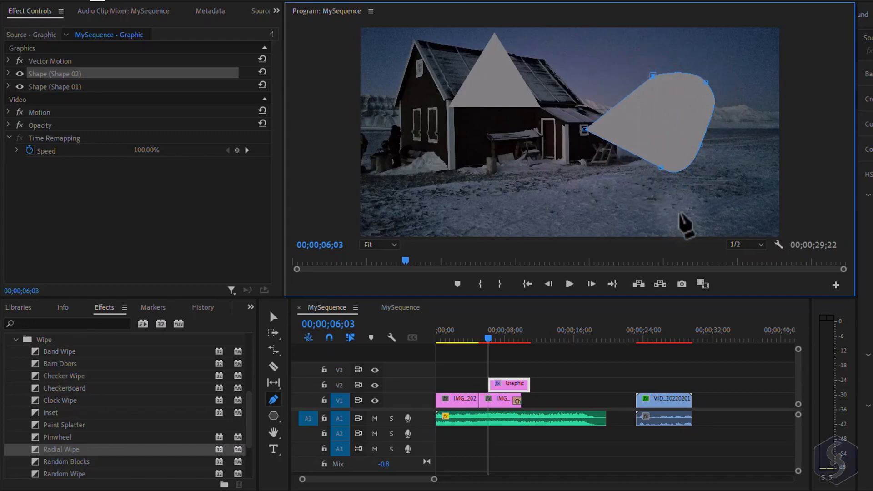
- Create a text box with the Type tool across the lower-left part of the house image
left_click(273, 449)
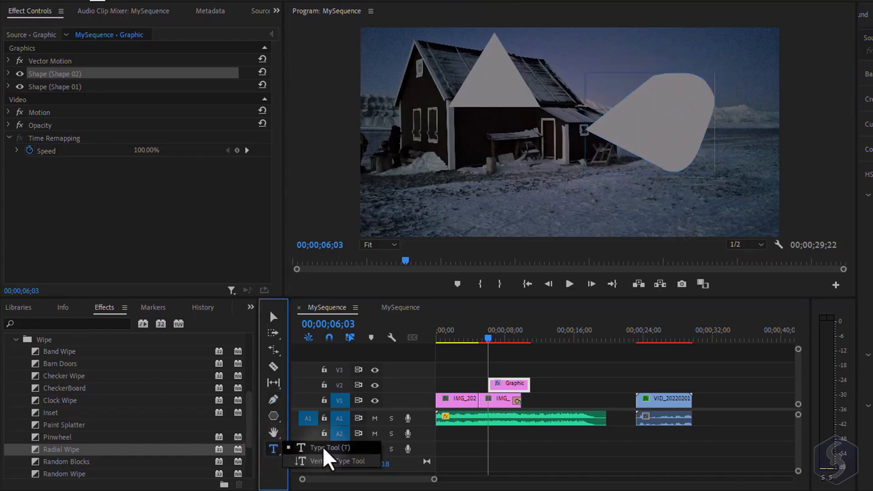
left_click(336, 447)
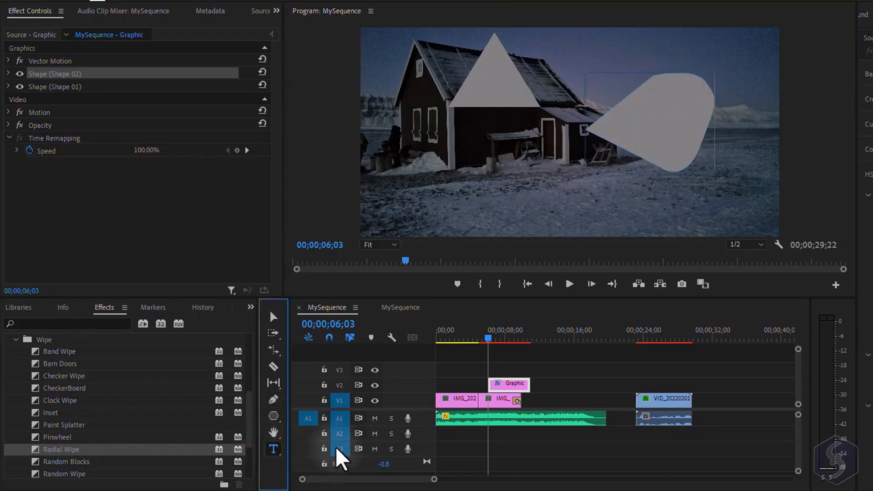
left_click(396, 133)
left_click_drag(397, 133, 617, 221)
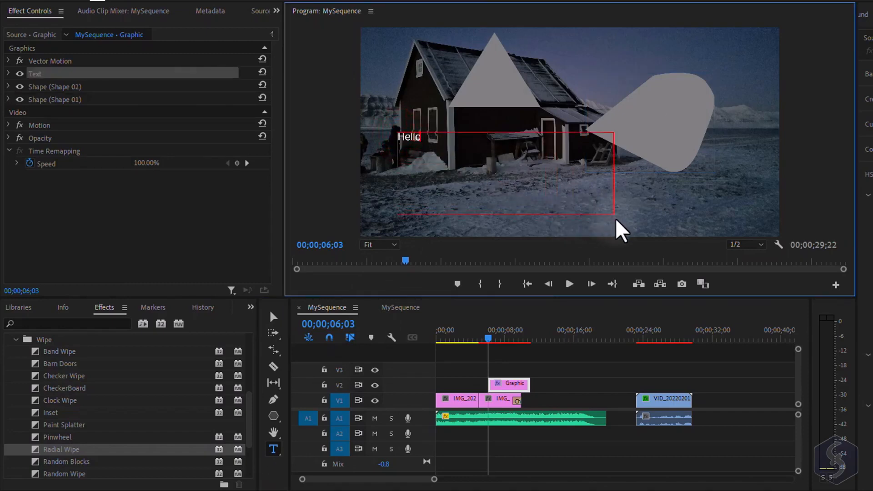
- Select the Hello graphic clip and shift its position on track V2 in the timeline
left_click(511, 385)
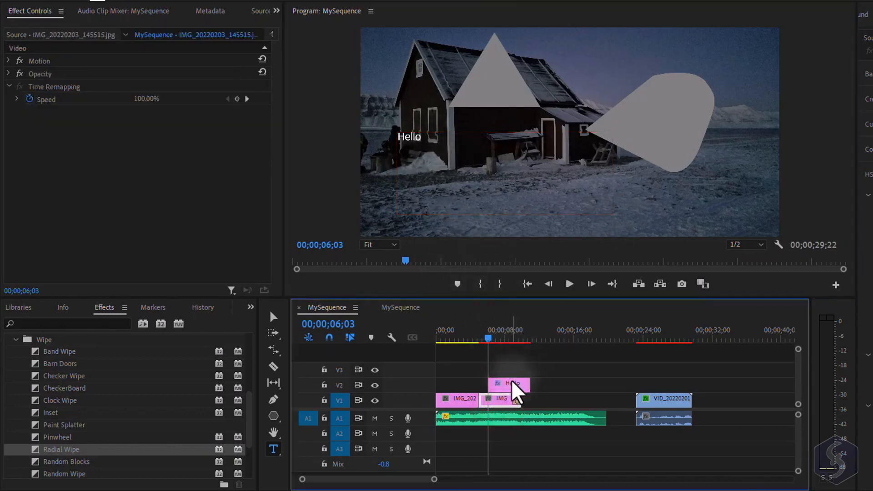
left_click_drag(518, 398, 584, 384)
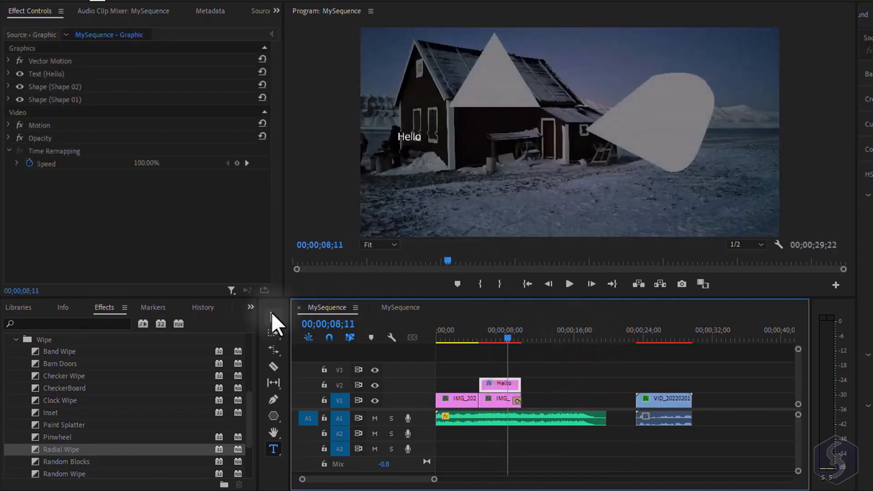
- Move the triangle to the right so it sits beside the custom shape in the Program monitor
left_click(272, 316)
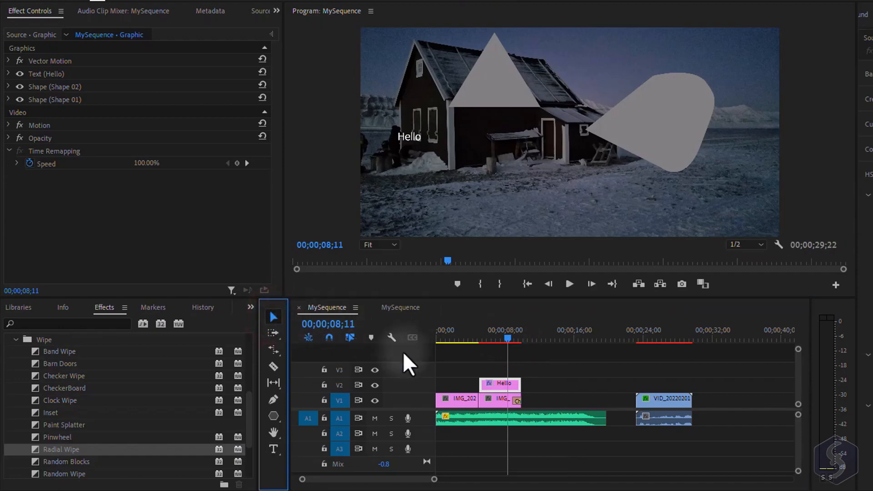
left_click(493, 87)
left_click_drag(513, 148, 504, 191)
left_click_drag(545, 133, 569, 160)
key("ctrl+z")
- Select the Hello text layer and increase its font size to 257
left_click(58, 74)
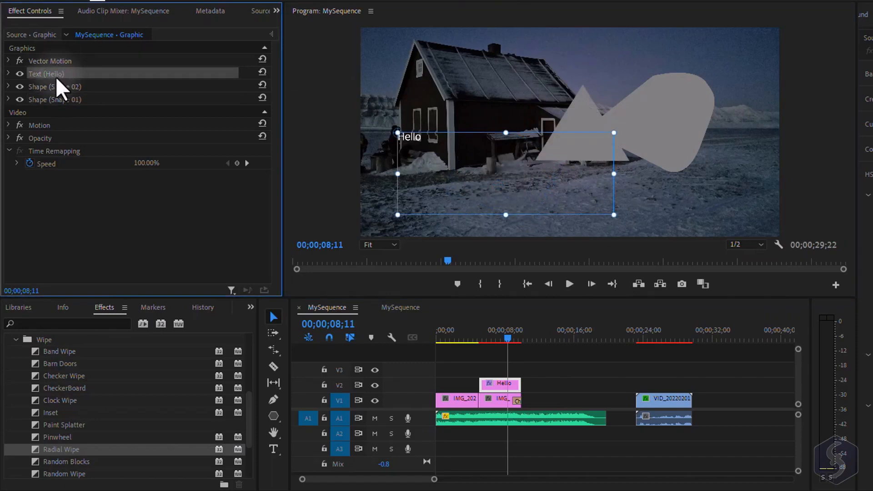
left_click(578, 115)
left_click(641, 117)
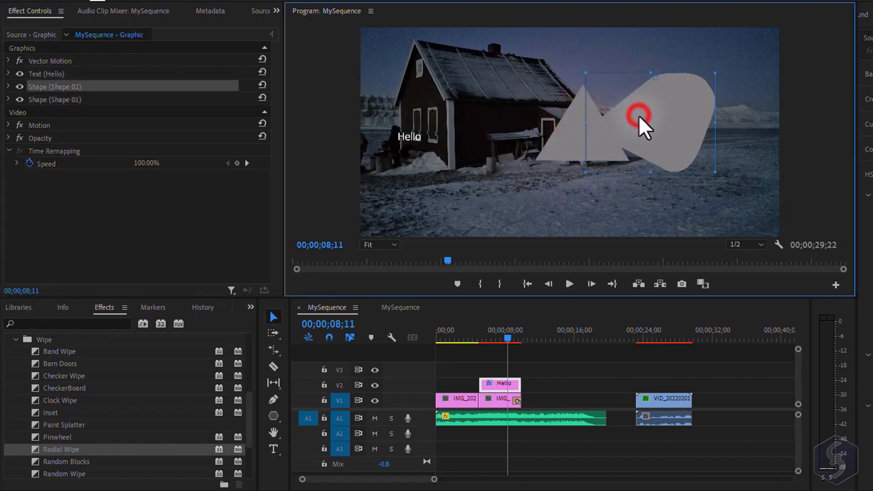
left_click(405, 139)
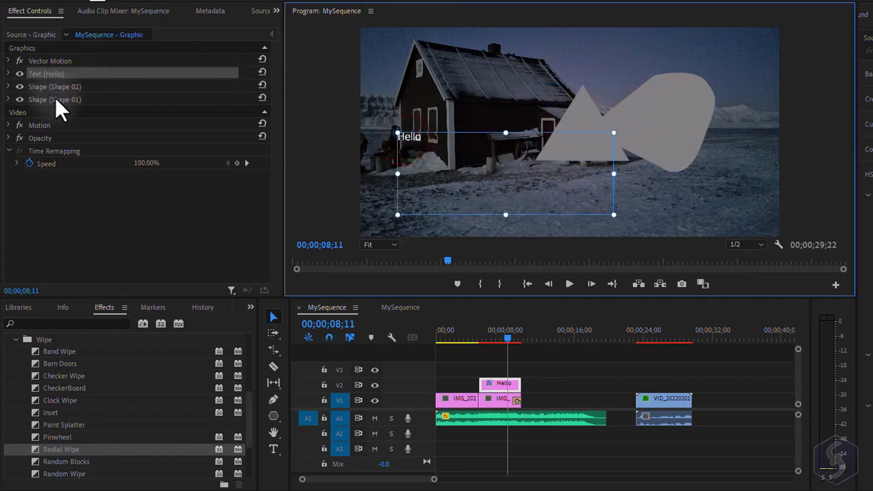
left_click(8, 73)
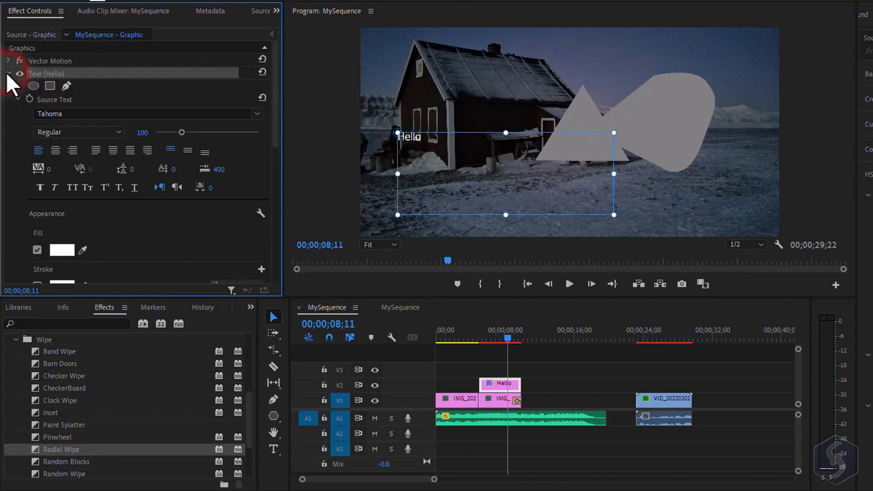
left_click_drag(192, 132, 222, 137)
left_click(136, 132)
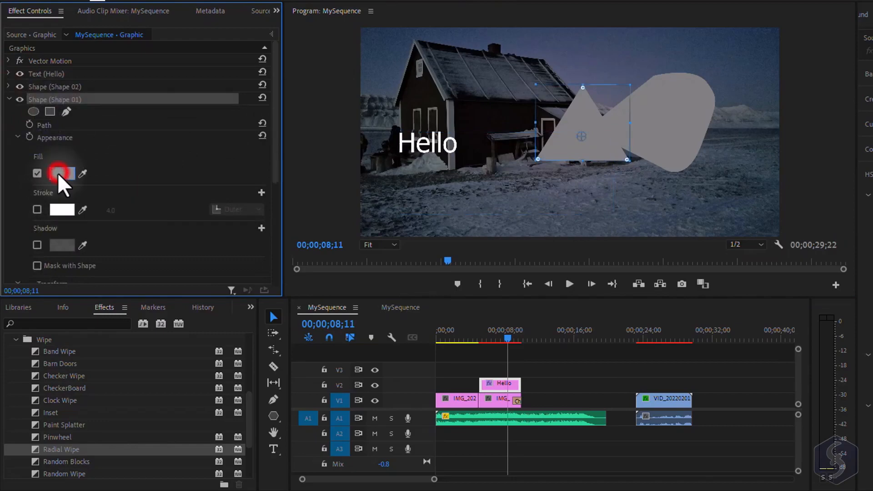
- Set the triangle's fill colour to red, FF0000
left_click(58, 172)
left_click(497, 156)
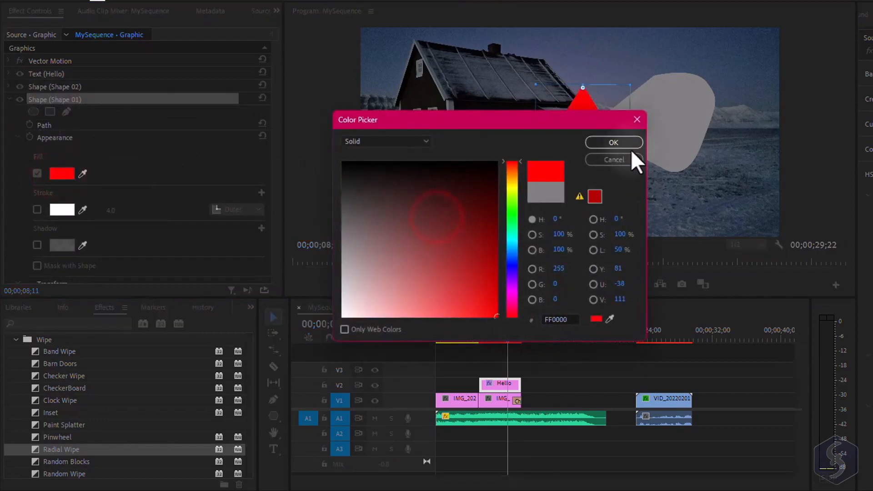
left_click(627, 146)
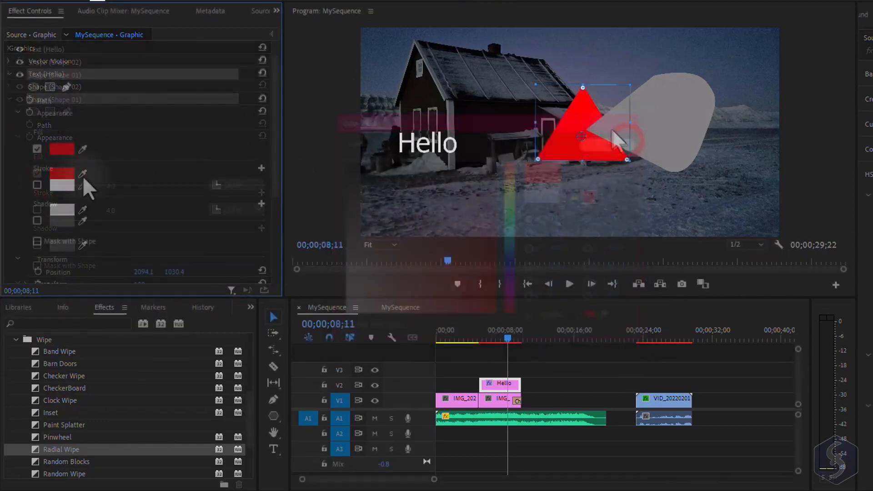
- Enable a blue stroke on the triangle and set its width to 46
left_click(36, 185)
left_click(61, 185)
left_click(512, 269)
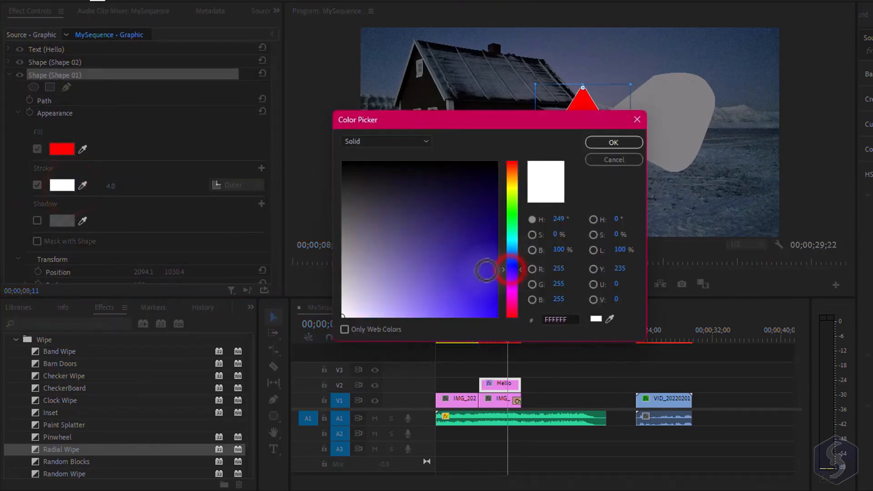
left_click(495, 312)
left_click(611, 143)
left_click_drag(110, 186, 130, 186)
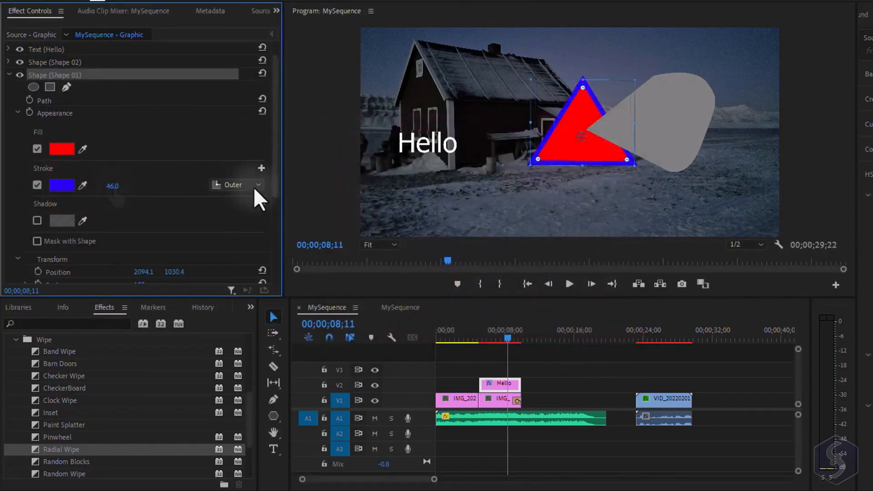
left_click(254, 186)
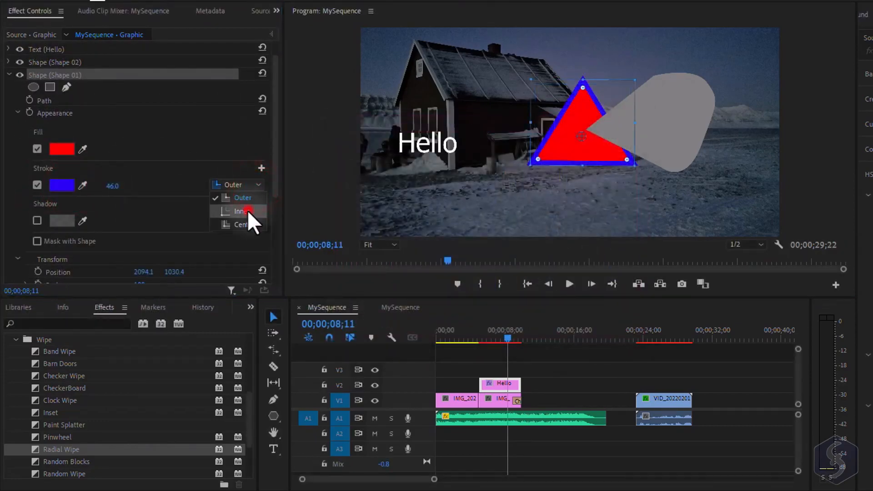
left_click(247, 210)
left_click(239, 186)
left_click(237, 198)
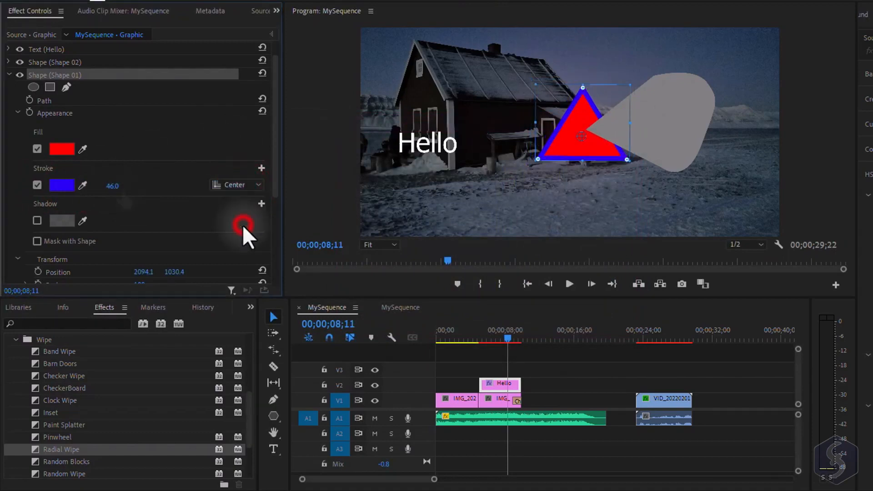
- Enable a drop shadow on the triangle shape and show its settings
left_click(37, 220)
scroll(108, 246, "down", 2)
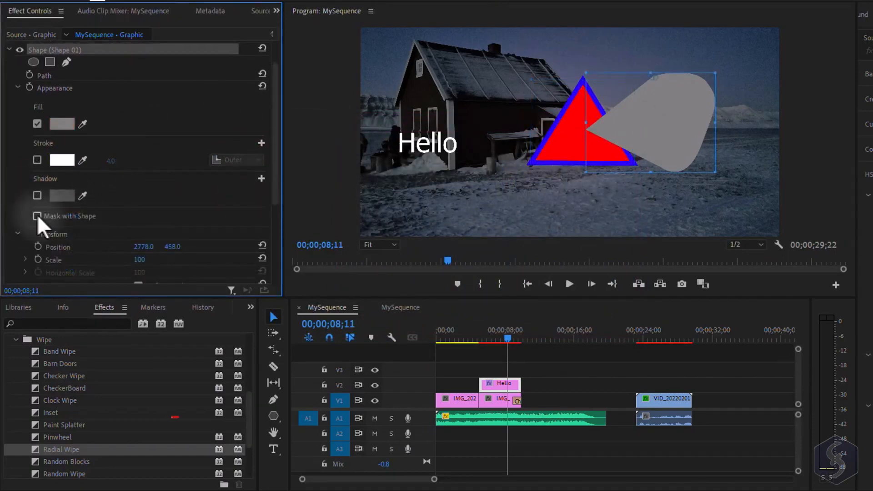
- Enable Mask with Shape on the custom shape, trying the Invert option on and off
left_click(37, 216)
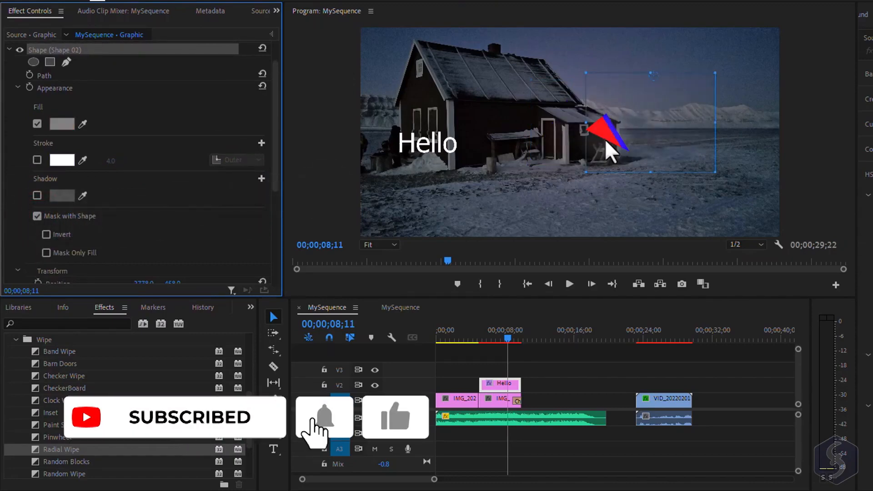
left_click(46, 234)
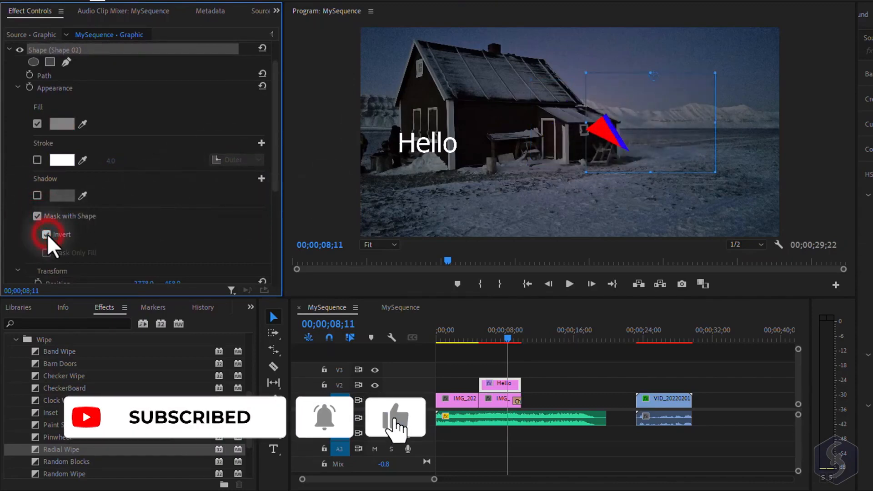
left_click(46, 234)
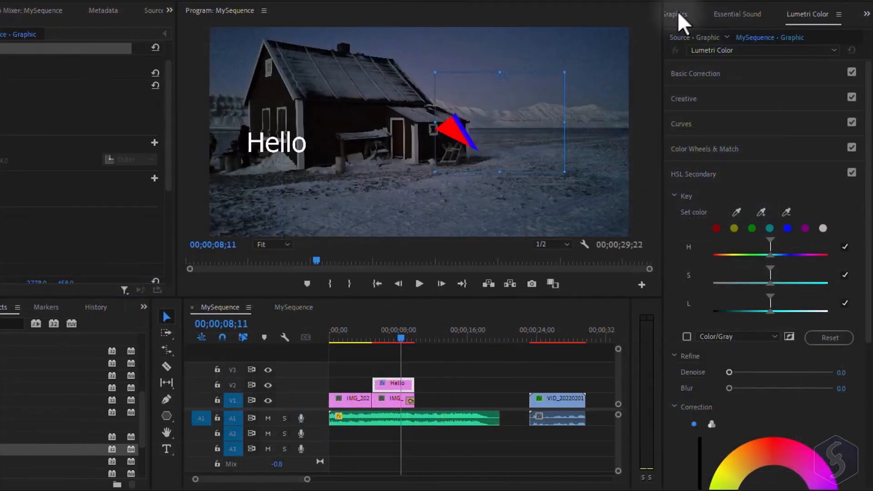
- Open the Essential Graphics panel and inspect the Hello, Shape 02 and Shape 01 layers
left_click(678, 13)
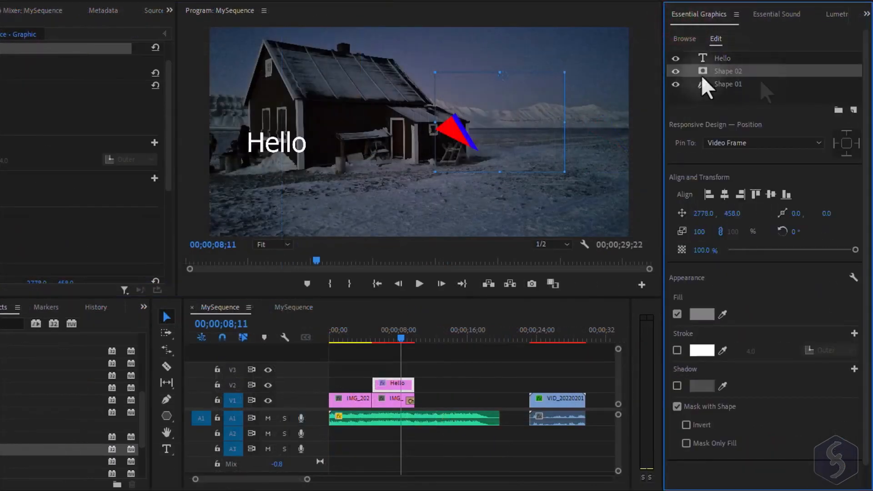
left_click(676, 314)
left_click(736, 84)
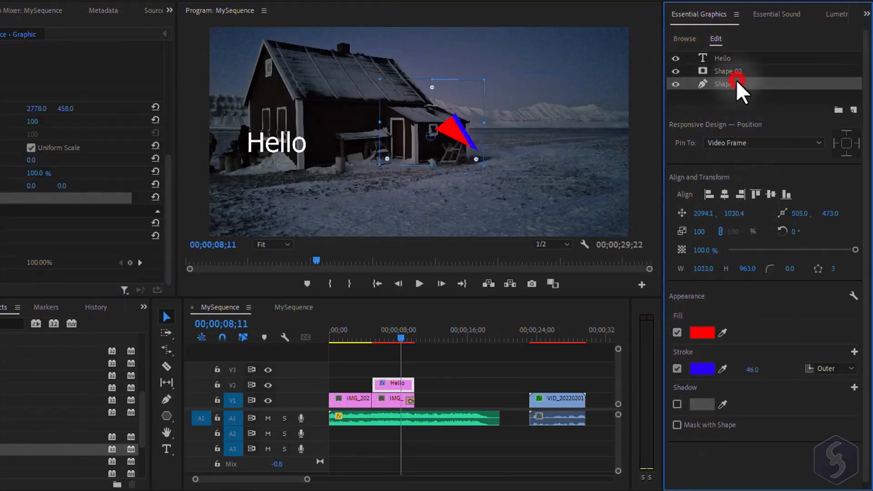
left_click(726, 59)
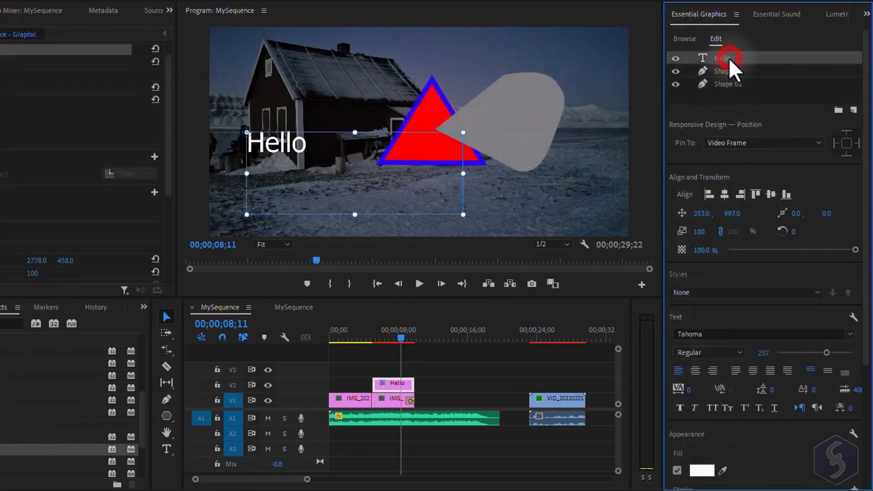
- Browse the Essential Graphics template library
left_click(684, 40)
scroll(844, 232, "down", 8)
left_click_drag(812, 176, 458, 396)
left_click(424, 284)
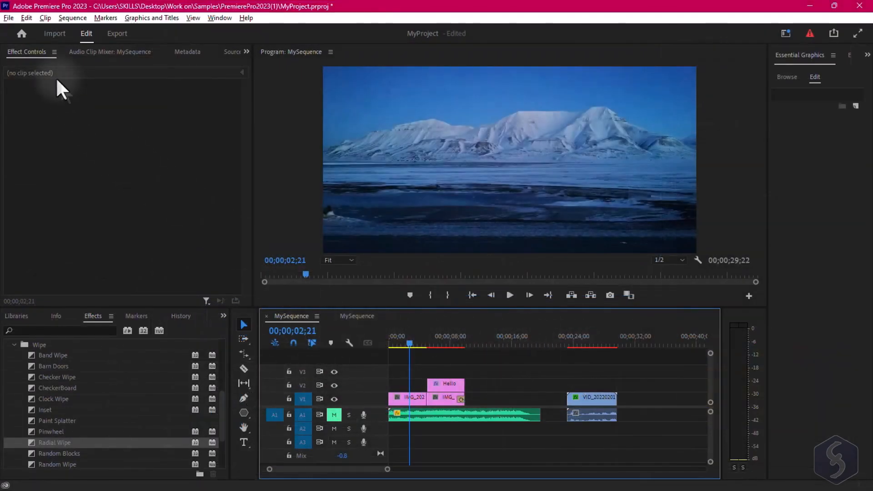
left_click(9, 18)
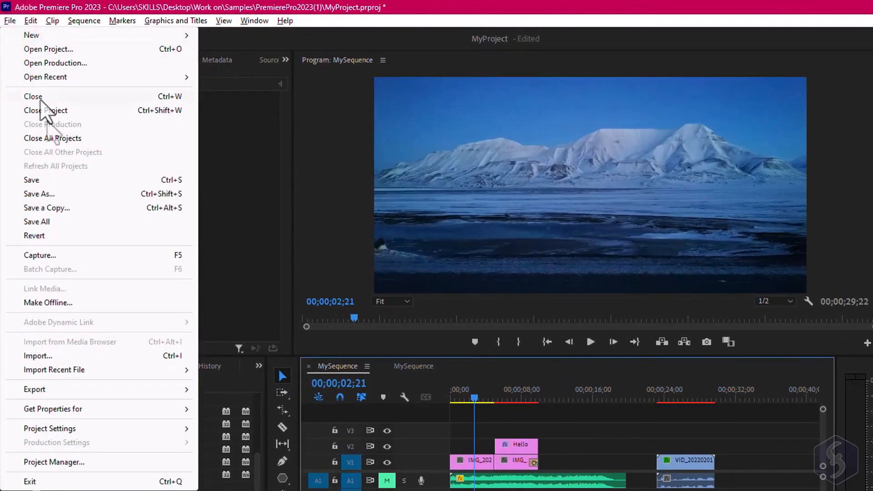
left_click(56, 195)
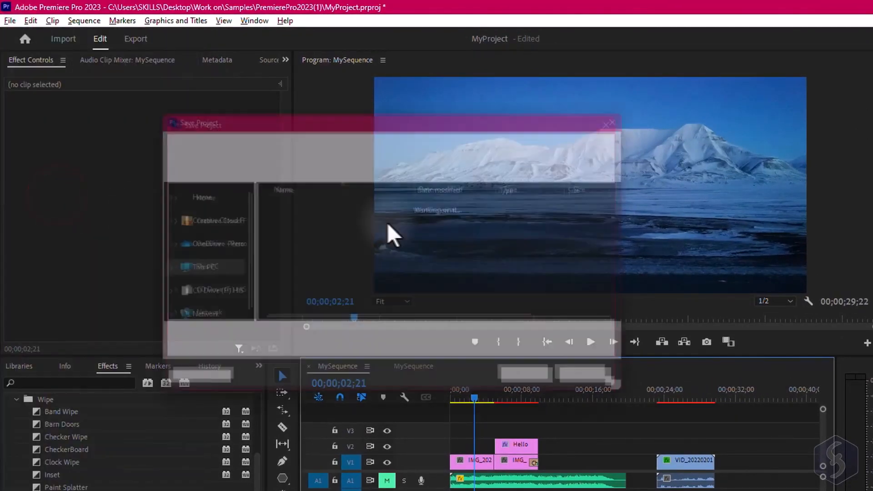
left_click_drag(309, 342, 220, 335)
left_click(371, 361)
left_click(379, 354)
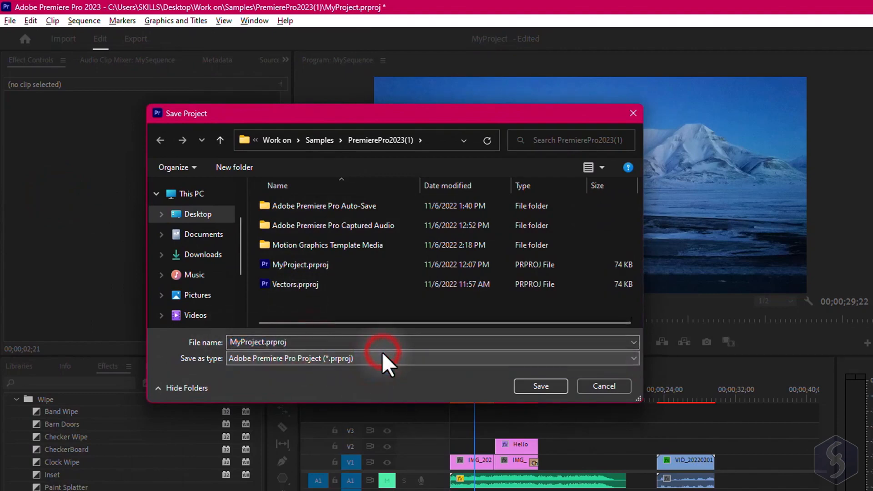
left_click(616, 386)
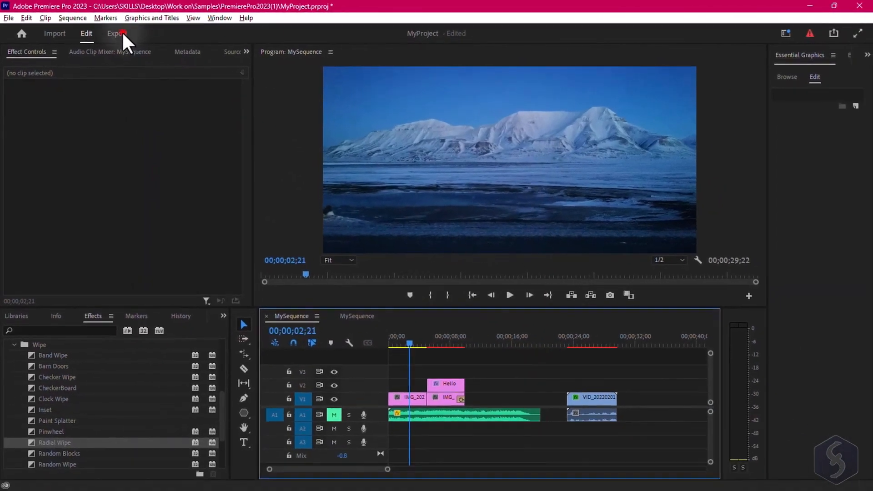
- Open the export settings and choose the High Quality 1080p HD preset with H.264 format
left_click(119, 33)
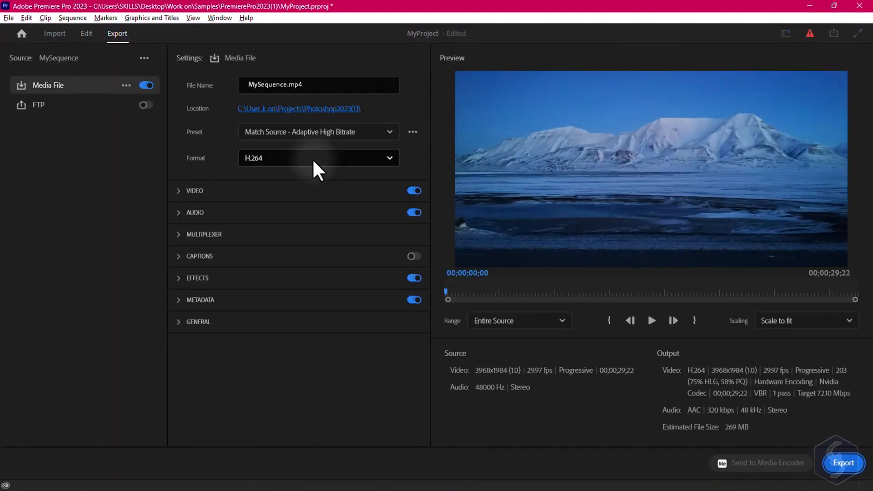
left_click(313, 85)
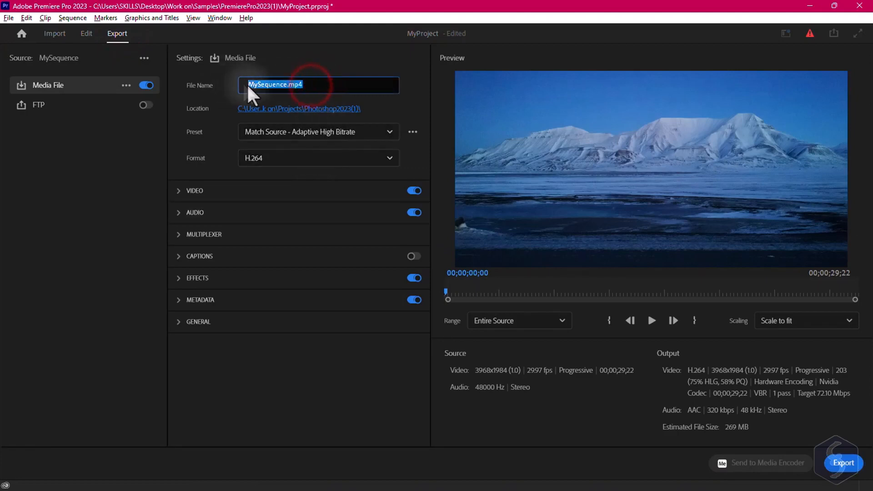
left_click(383, 133)
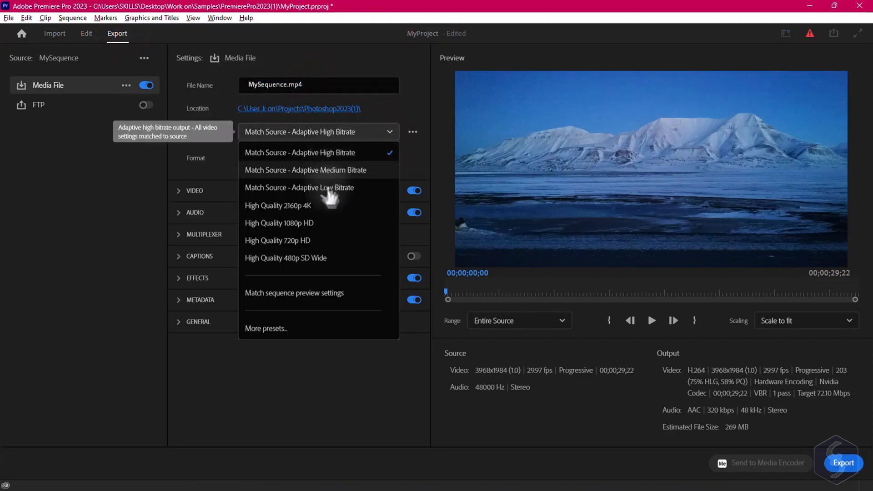
left_click(323, 223)
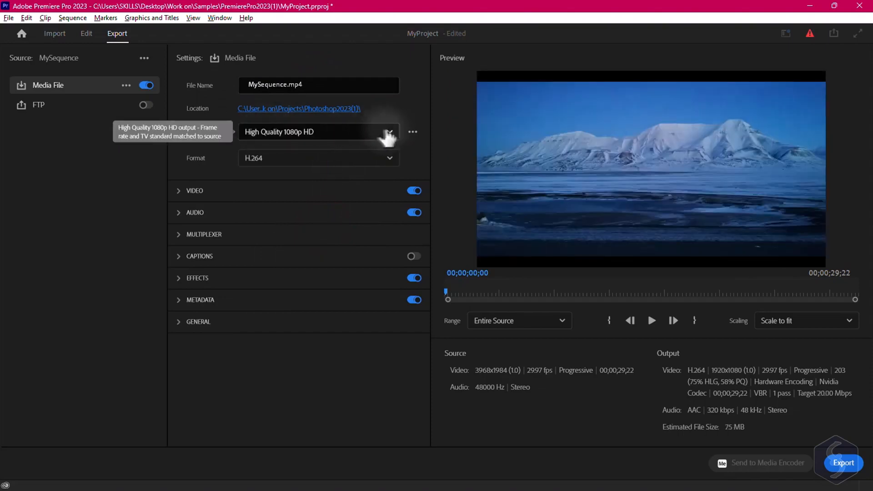
left_click(388, 158)
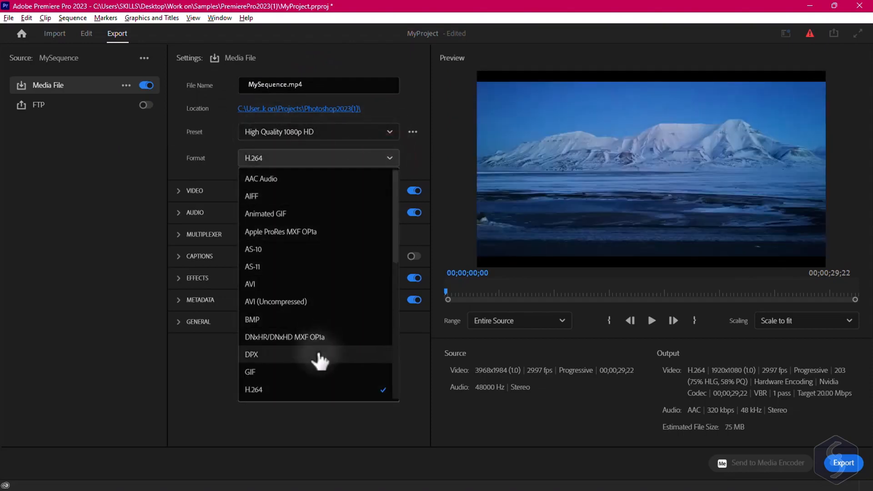
left_click(318, 390)
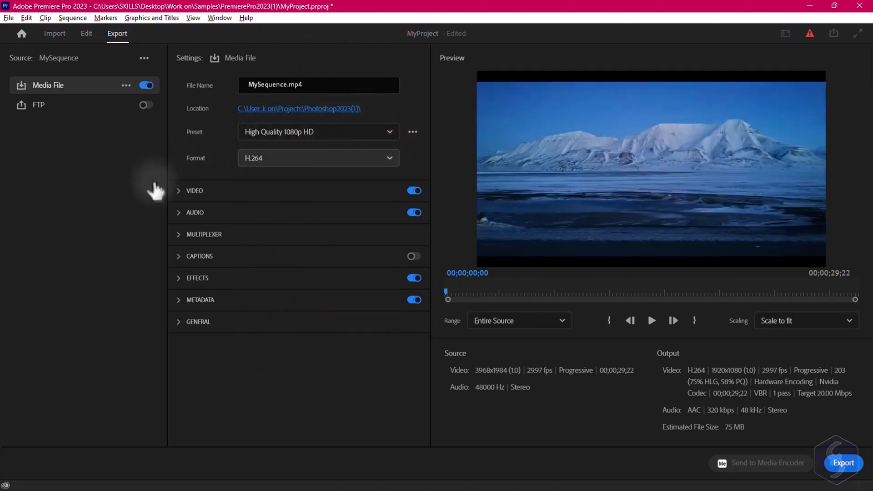
- Expand the Video export settings and unlink Frame Size from the source to view size and frame rate options
left_click(180, 191)
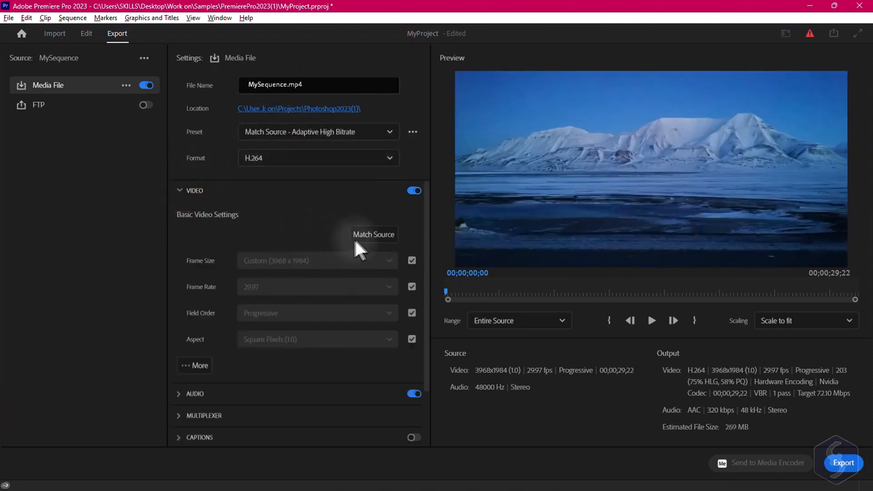
left_click(411, 260)
left_click(371, 266)
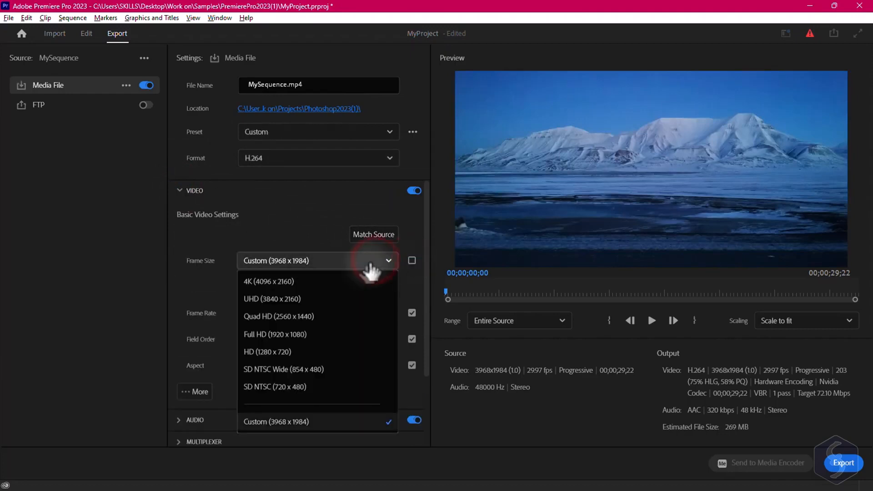
scroll(355, 384, "down", 3)
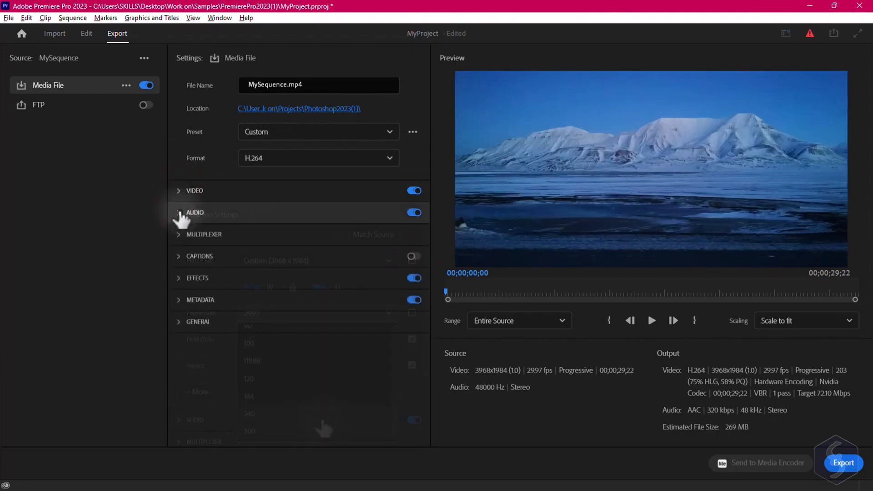
- Expand the Audio export settings and examine the audio format and bitrate options
left_click(179, 213)
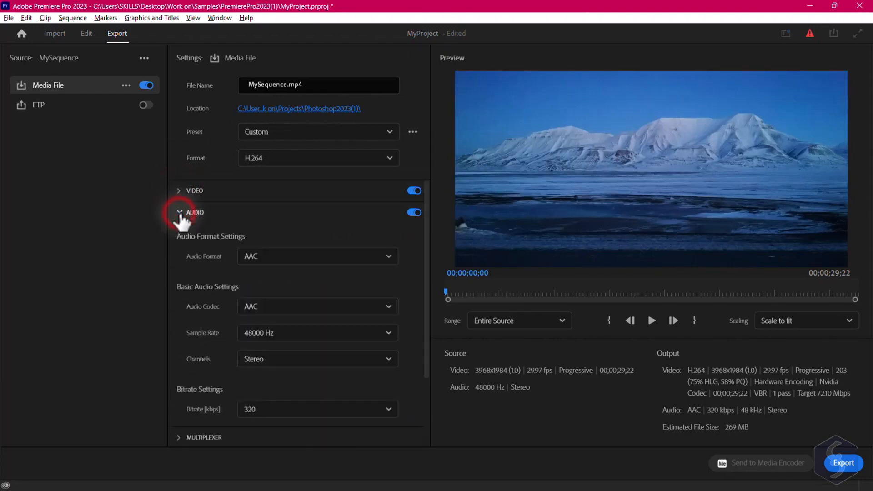
left_click(298, 259)
scroll(384, 313, "down", 3)
left_click(366, 333)
scroll(348, 390, "up", 3)
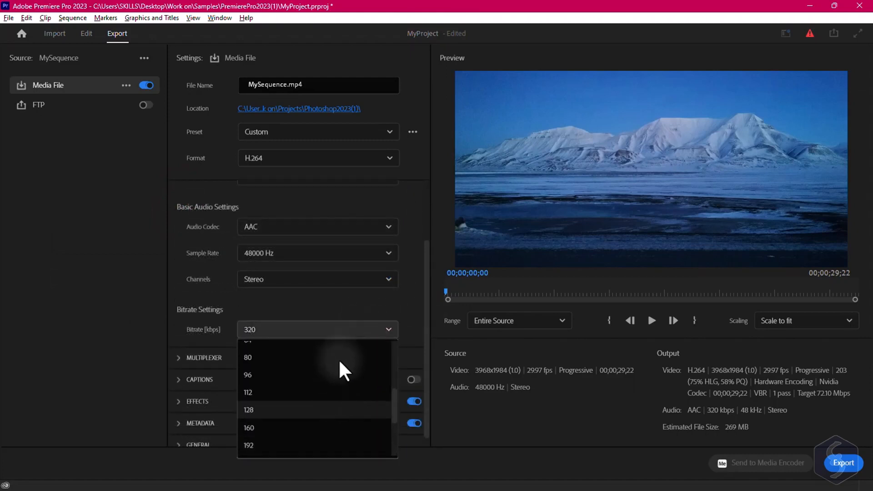
left_click(371, 303)
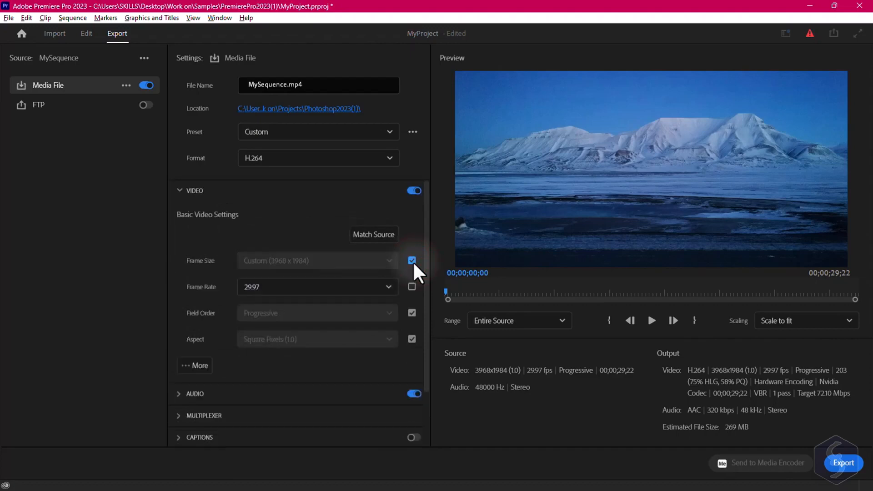
- Unlink Frame Size from the source to expose width and height, and link Frame Rate to match the source
left_click(411, 261)
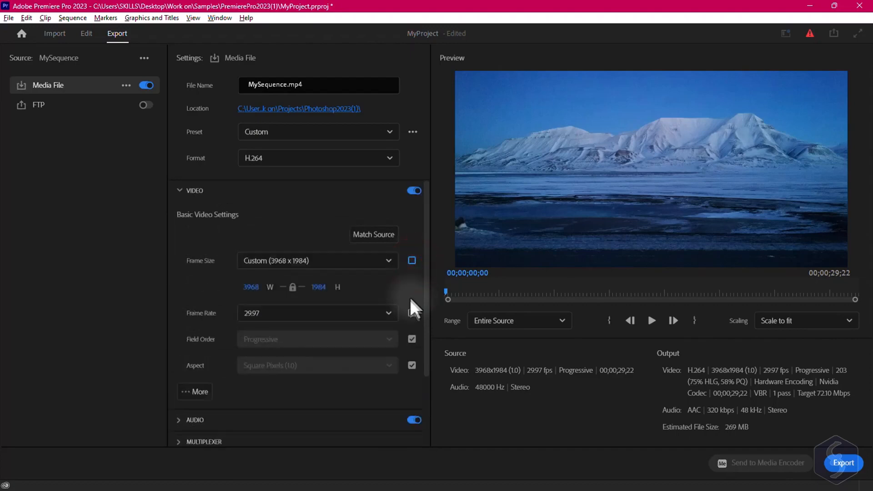
left_click(411, 312)
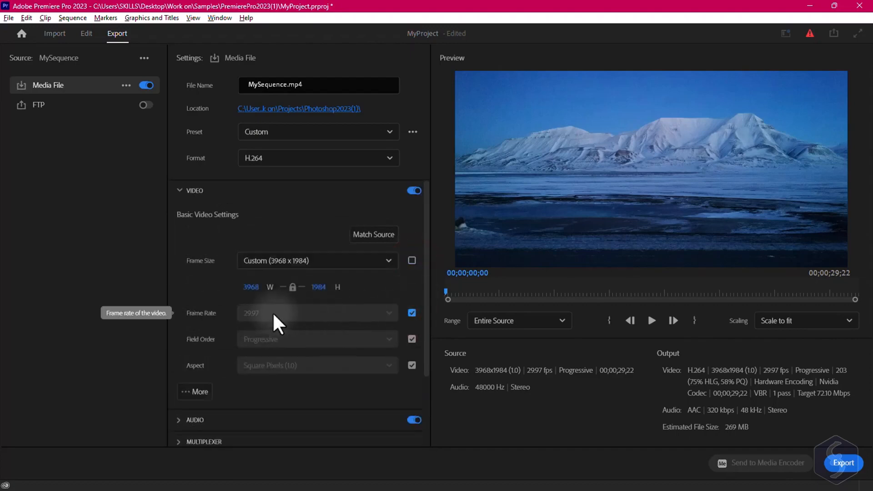
- Set the export range to Custom and trim its in and out points to about 22 seconds
left_click_drag(728, 292, 782, 296)
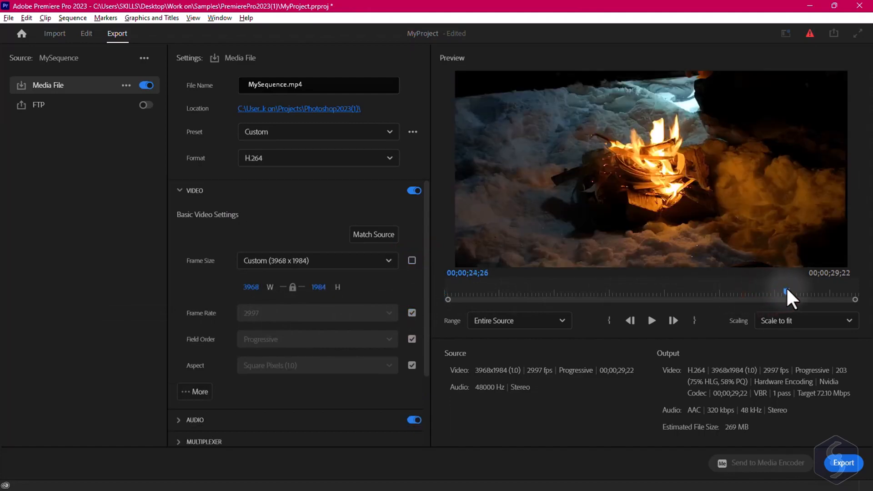
left_click(561, 322)
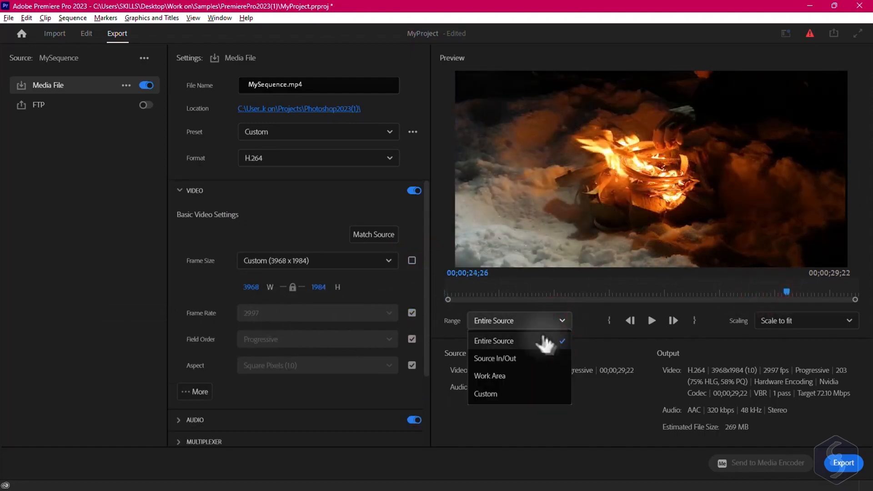
left_click(544, 347)
left_click(562, 320)
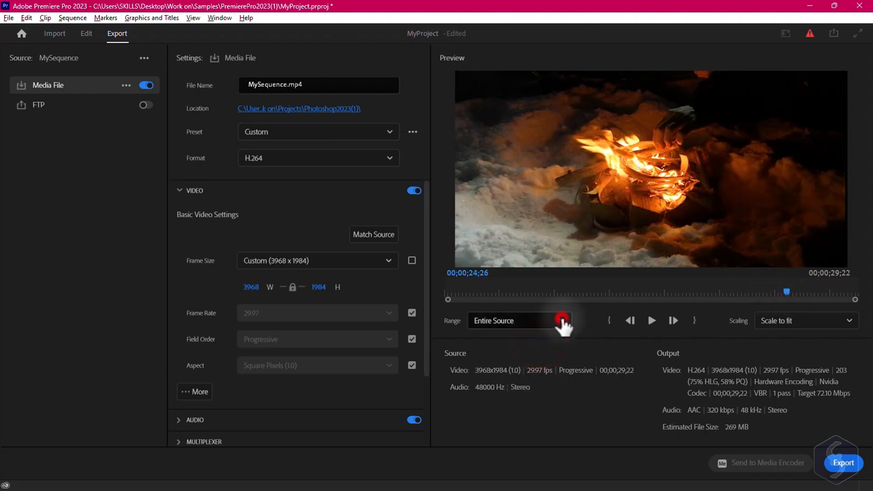
left_click(500, 394)
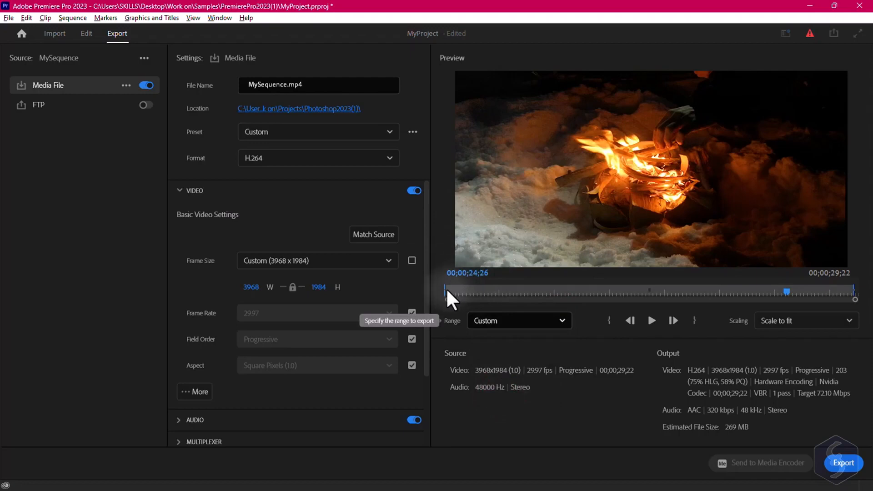
left_click_drag(448, 291, 492, 290)
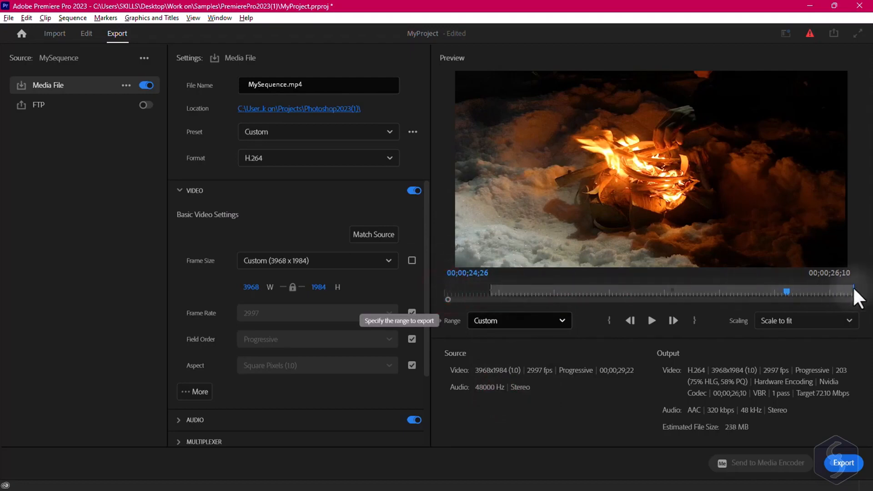
left_click_drag(852, 291, 797, 291)
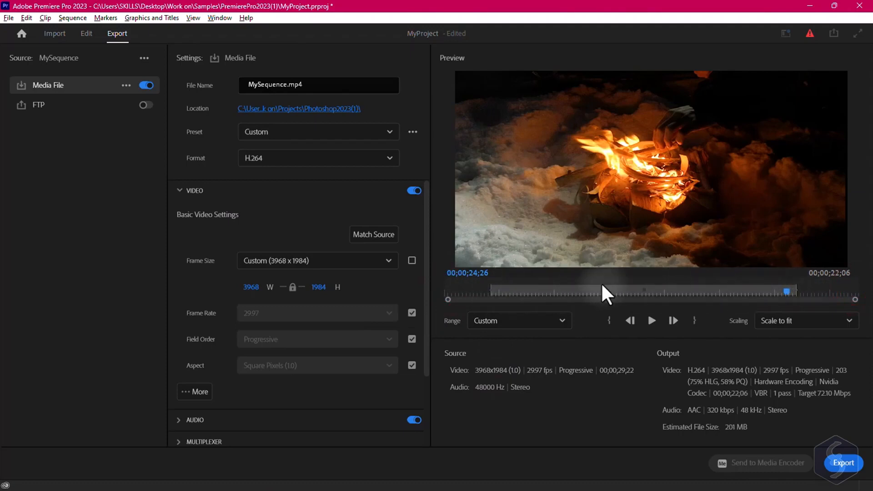
- Start the export and cancel the encoding while it runs
left_click(845, 463)
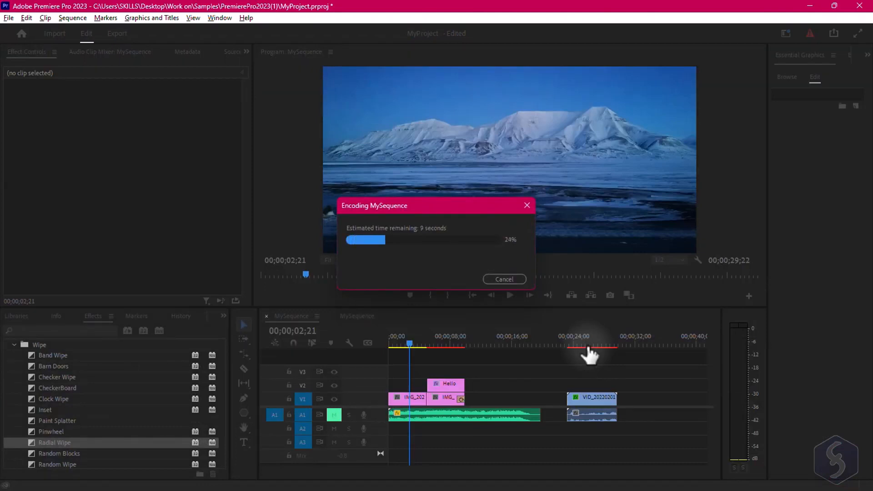
left_click(506, 279)
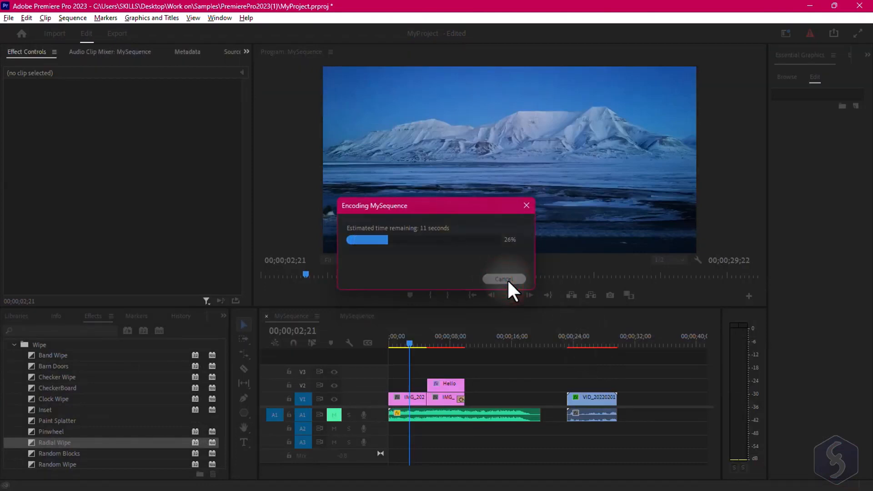